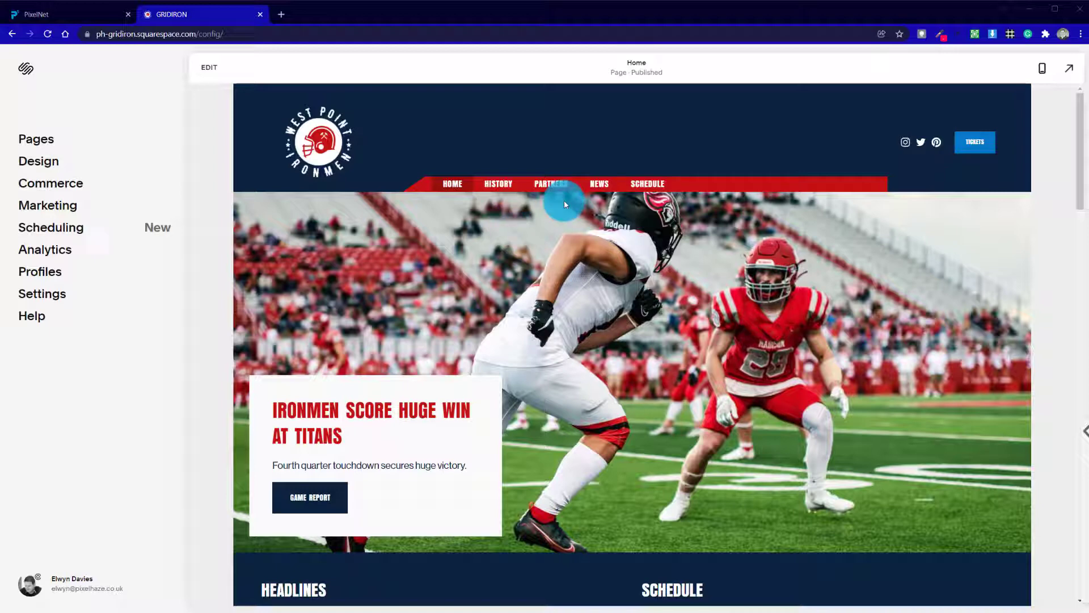
Look through the Home page preview from the hero banner down to the Headlines and Schedule sections
{"action": "scroll", "coordinate": [593, 326], "scroll_direction": "down", "scroll_amount": 6}
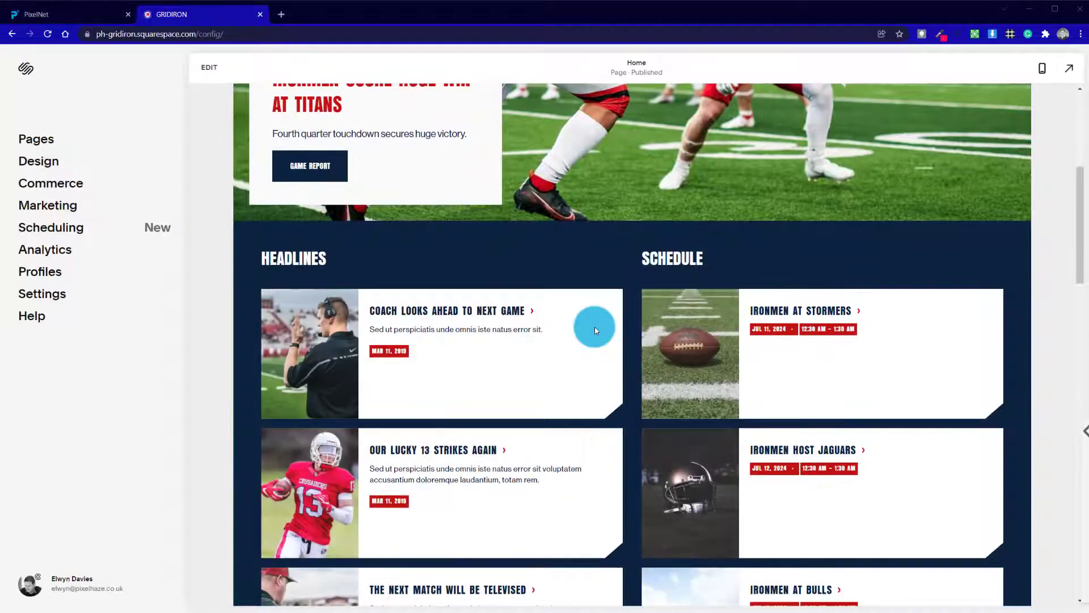
{"action": "scroll", "coordinate": [595, 323], "scroll_direction": "up", "scroll_amount": 6}
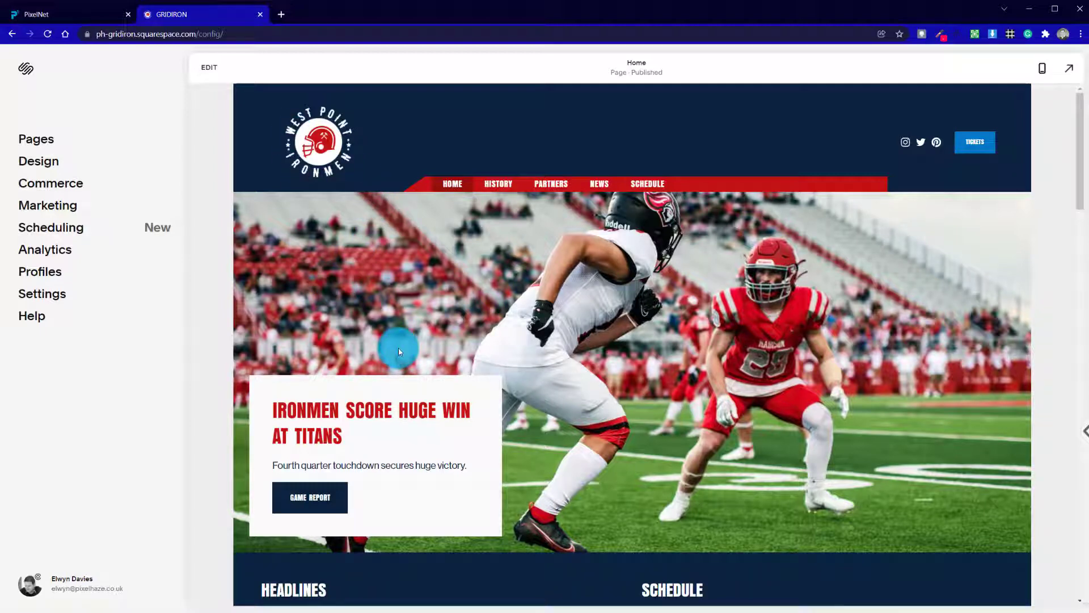
{"action": "scroll", "coordinate": [399, 351], "scroll_direction": "down", "scroll_amount": 10}
{"action": "scroll", "coordinate": [399, 351], "scroll_direction": "up", "scroll_amount": 5}
{"action": "scroll", "coordinate": [457, 397], "scroll_direction": "up", "scroll_amount": 5}
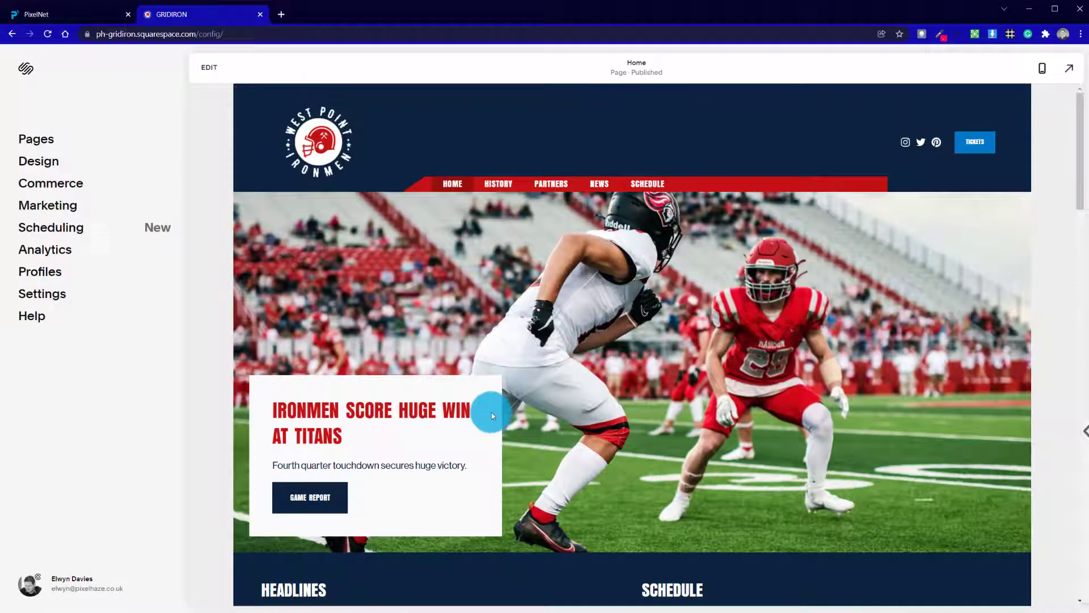
{"action": "scroll", "coordinate": [499, 413], "scroll_direction": "down", "scroll_amount": 5}
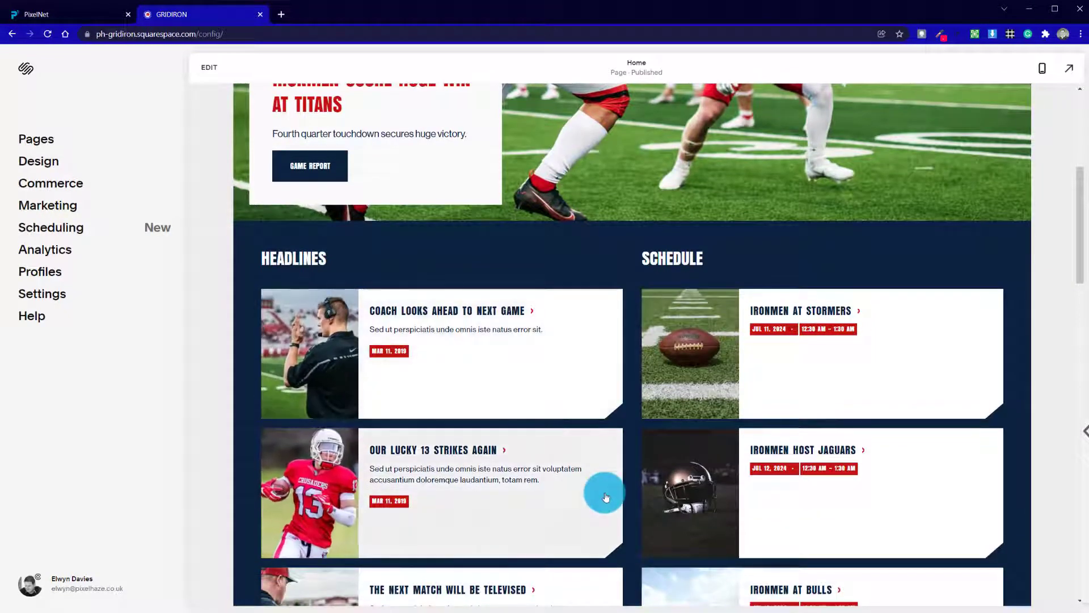
{"action": "scroll", "coordinate": [603, 493], "scroll_direction": "down", "scroll_amount": 5}
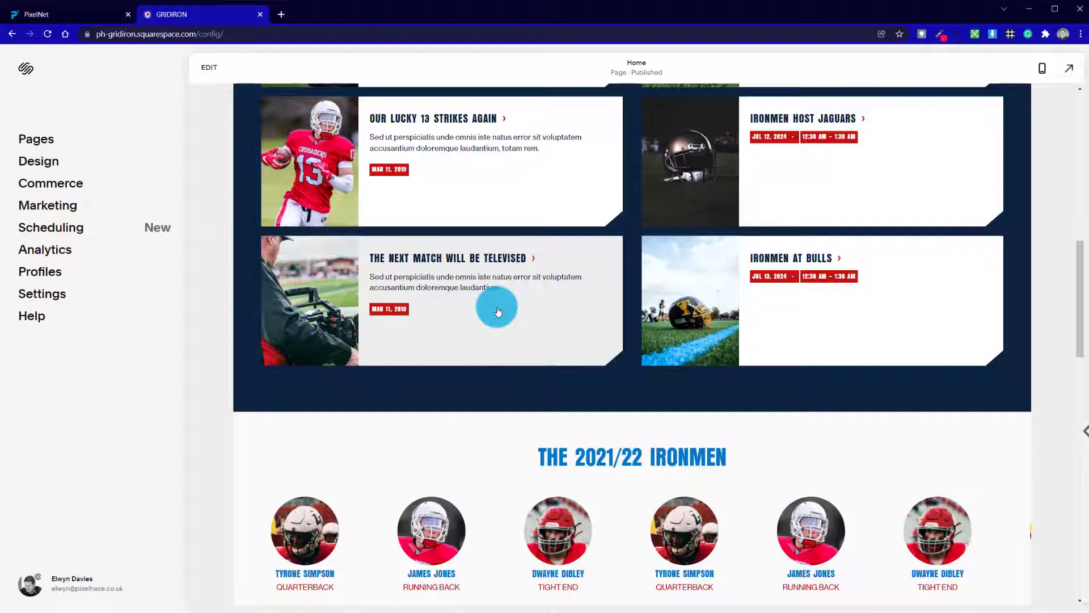
Advance the player carousel in the 2021/22 Ironmen section to view more team members
{"action": "scroll", "coordinate": [531, 404], "scroll_direction": "down", "scroll_amount": 5}
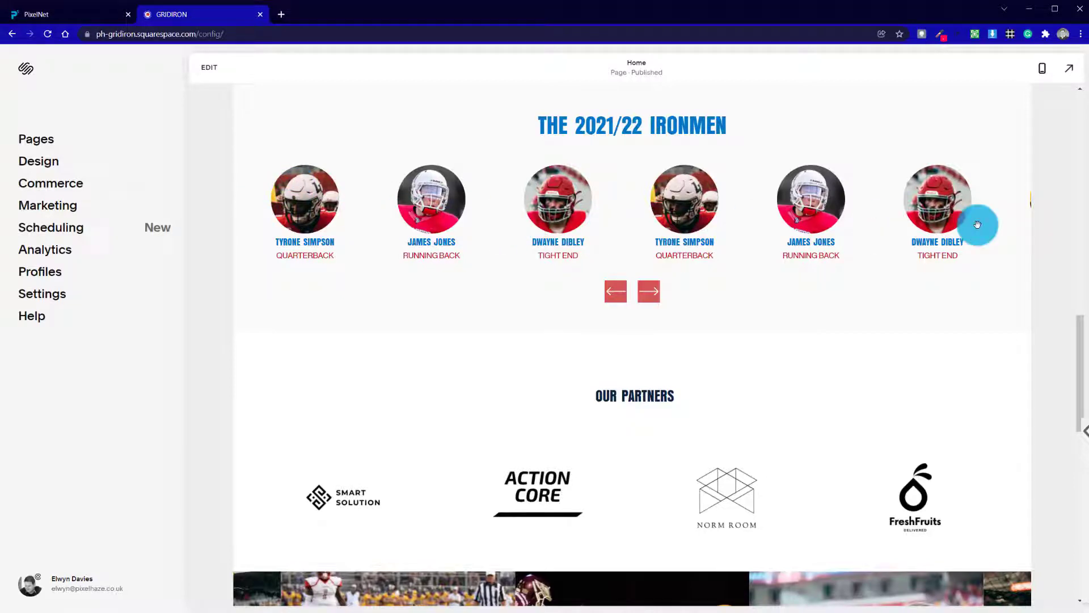
{"action": "left_click", "coordinate": [657, 296]}
{"action": "left_click", "coordinate": [657, 296]}
{"action": "left_click", "coordinate": [657, 296]}
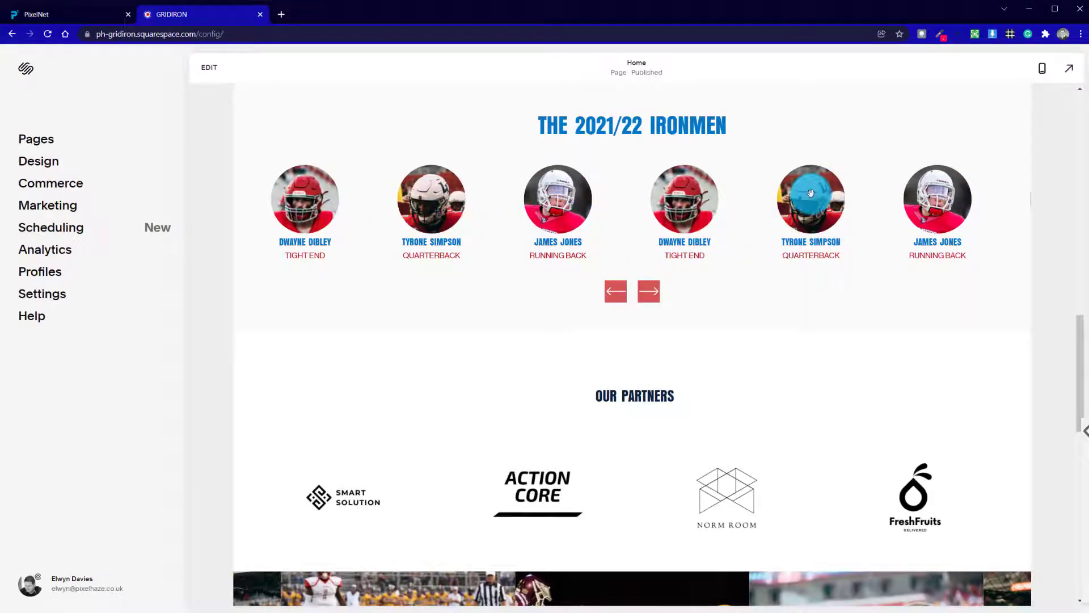
Examine the rest of the Home page preview, including the partner logos, photo gallery and newsletter sign-up
{"action": "scroll", "coordinate": [683, 341], "scroll_direction": "up", "scroll_amount": 5}
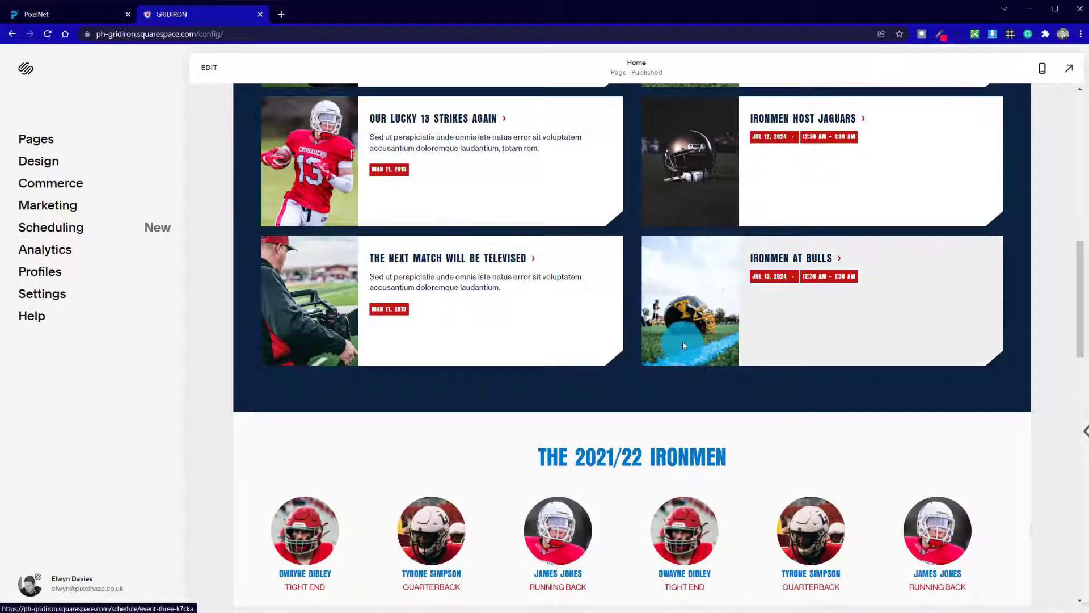
{"action": "scroll", "coordinate": [683, 345], "scroll_direction": "up", "scroll_amount": 12}
{"action": "scroll", "coordinate": [675, 357], "scroll_direction": "down", "scroll_amount": 15}
{"action": "scroll", "coordinate": [675, 357], "scroll_direction": "down", "scroll_amount": 8}
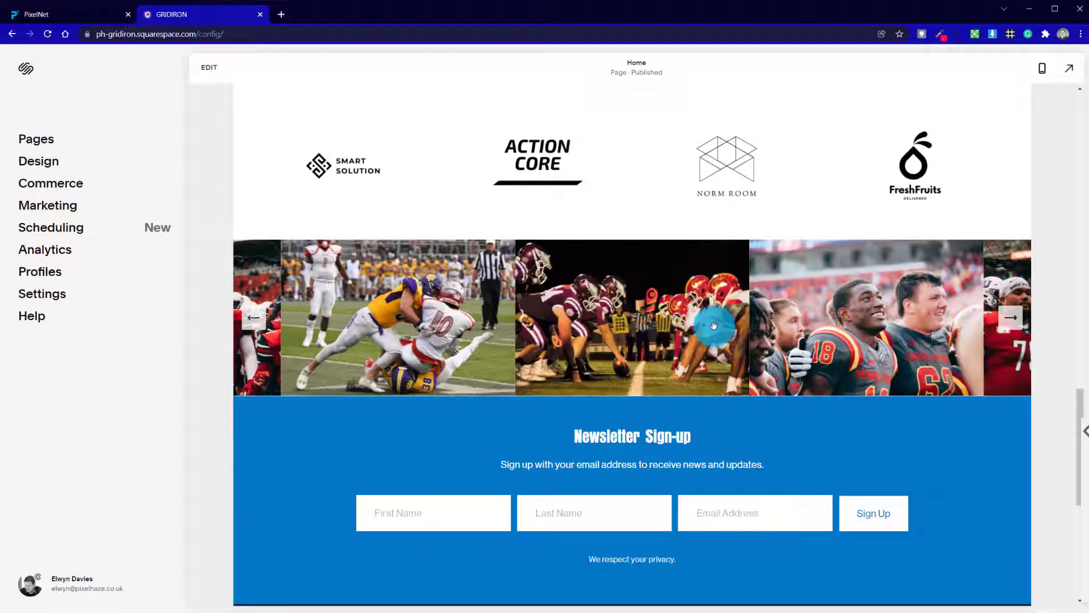
{"action": "scroll", "coordinate": [720, 315], "scroll_direction": "up", "scroll_amount": 5}
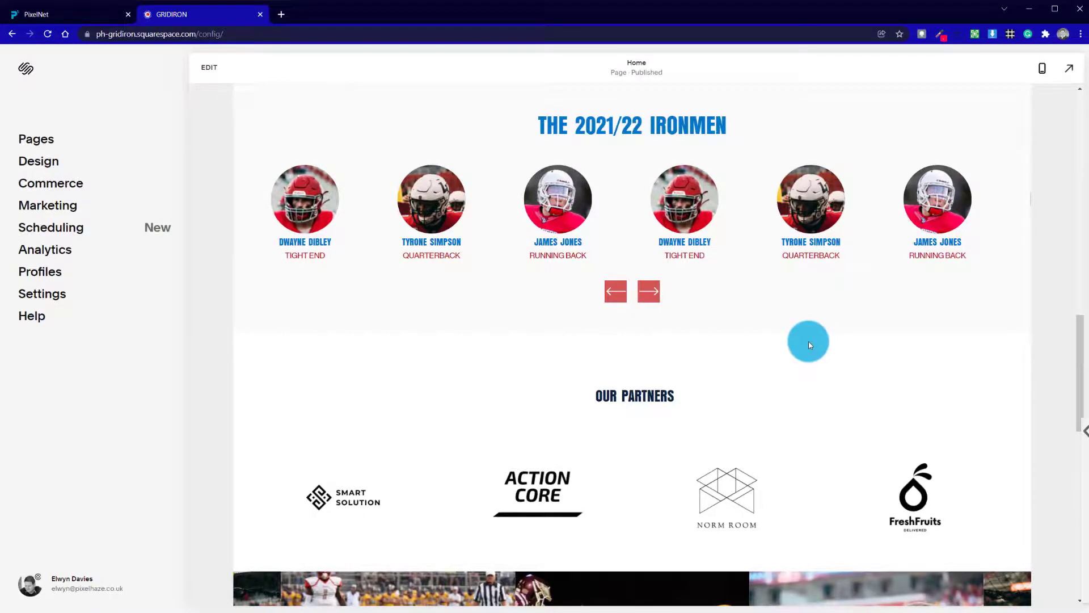
{"action": "scroll", "coordinate": [809, 344], "scroll_direction": "up", "scroll_amount": 15}
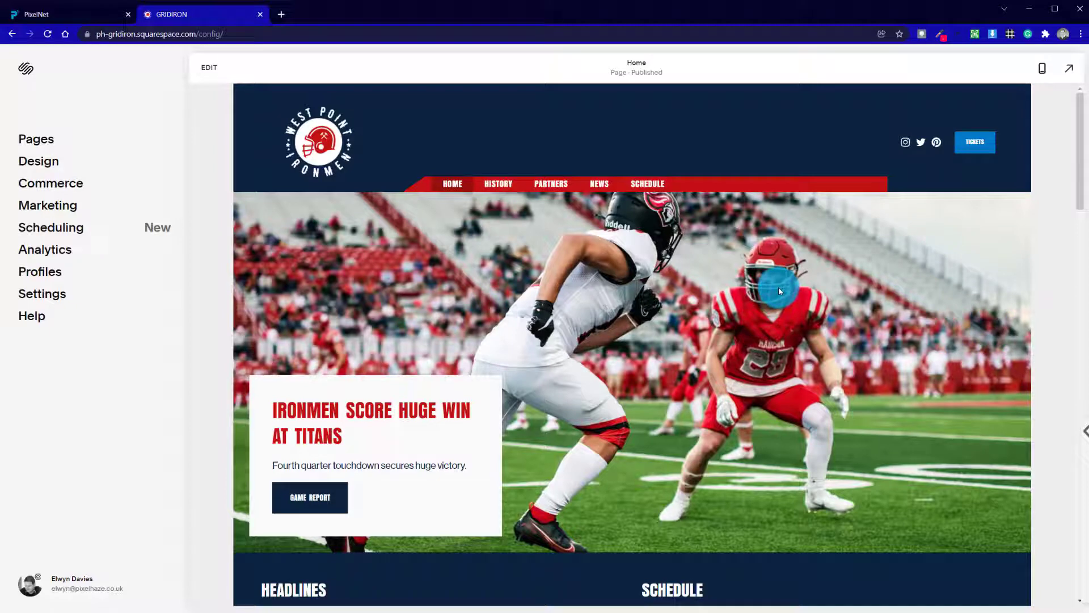
Open the Home page for editing and examine the summary blocks under Headlines and Schedule
{"action": "left_click", "coordinate": [211, 76]}
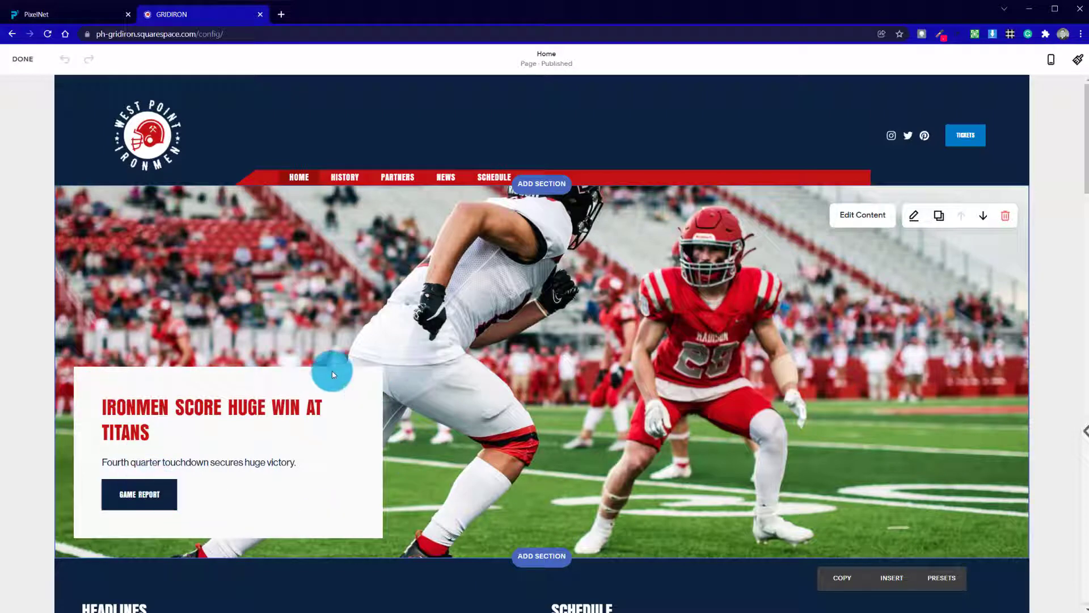
{"action": "scroll", "coordinate": [706, 376], "scroll_direction": "down", "scroll_amount": 5}
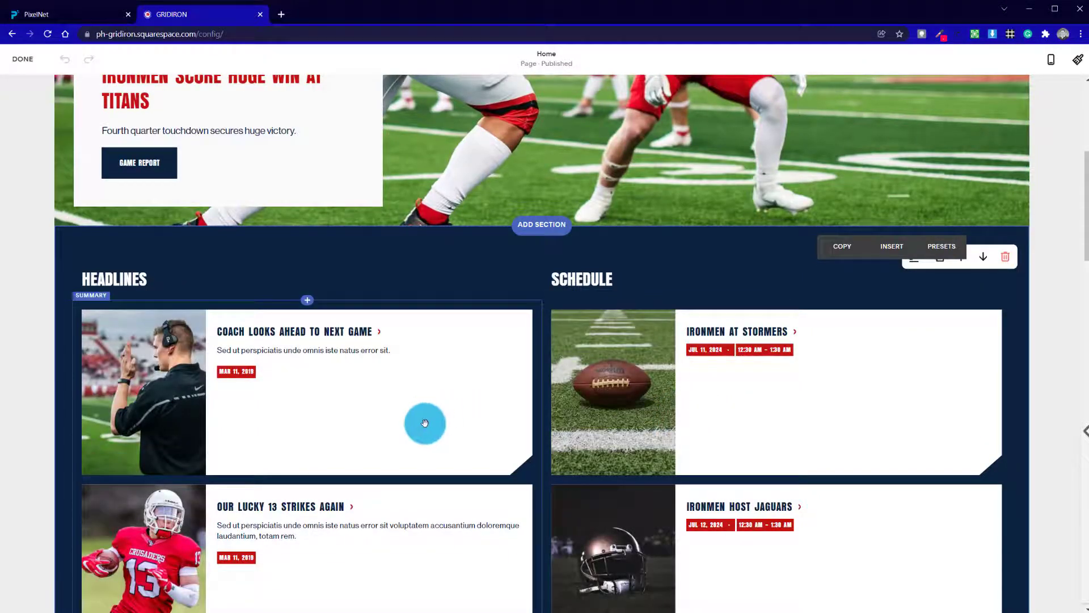
{"action": "scroll", "coordinate": [429, 420], "scroll_direction": "down", "scroll_amount": 5}
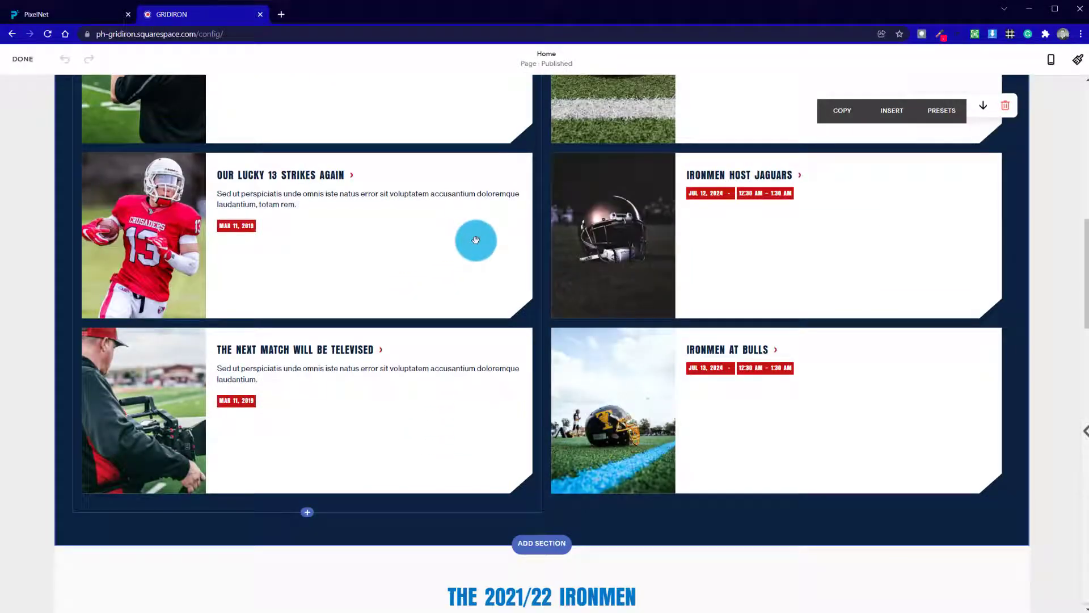
{"action": "scroll", "coordinate": [394, 358], "scroll_direction": "up", "scroll_amount": 5}
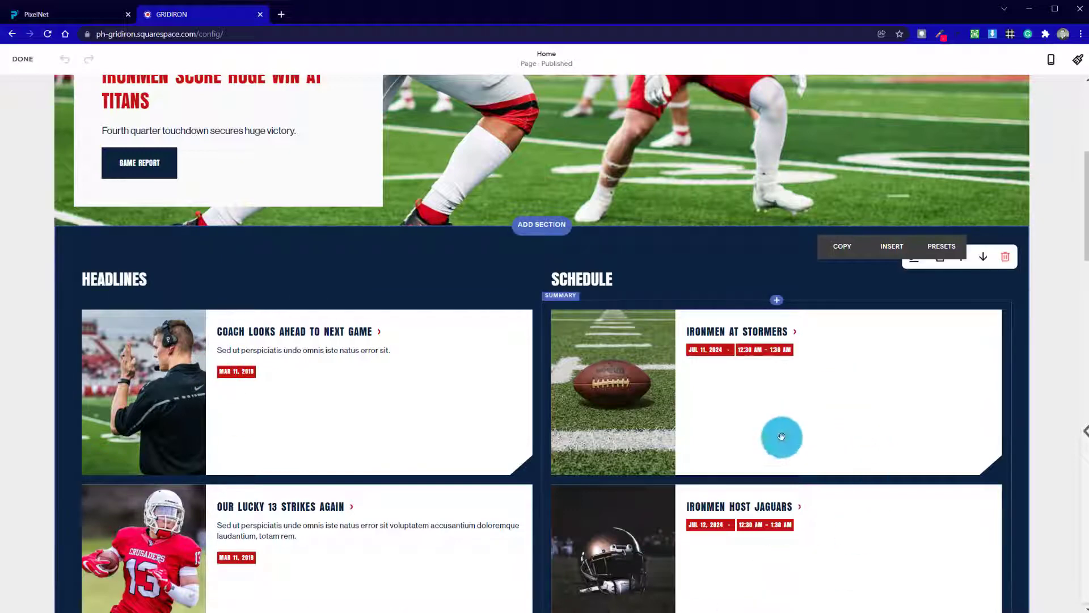
{"action": "scroll", "coordinate": [767, 572], "scroll_direction": "down", "scroll_amount": 5}
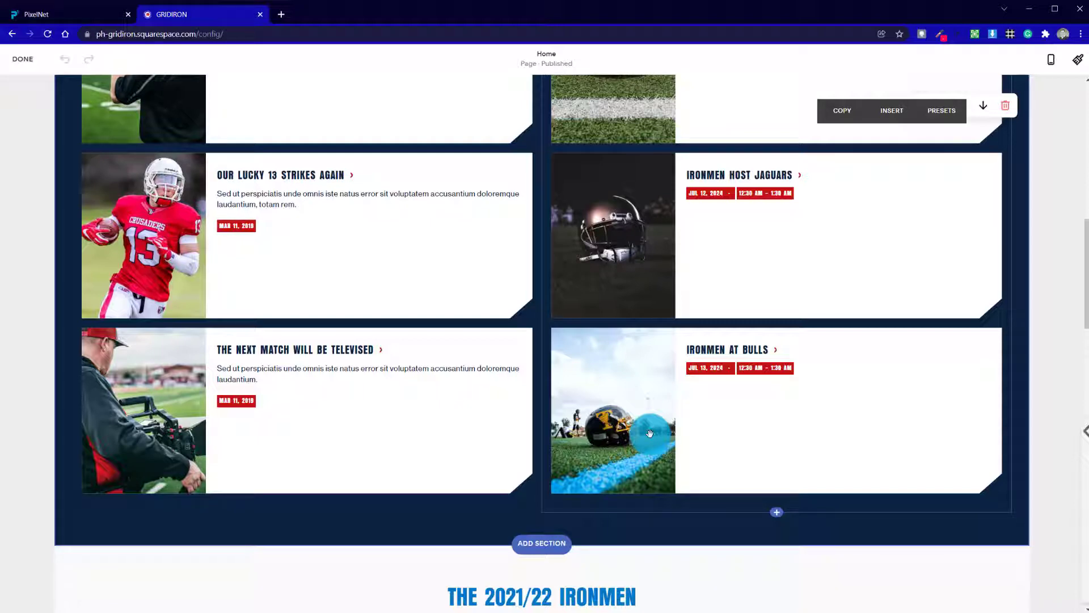
{"action": "scroll", "coordinate": [541, 386], "scroll_direction": "up", "scroll_amount": 5}
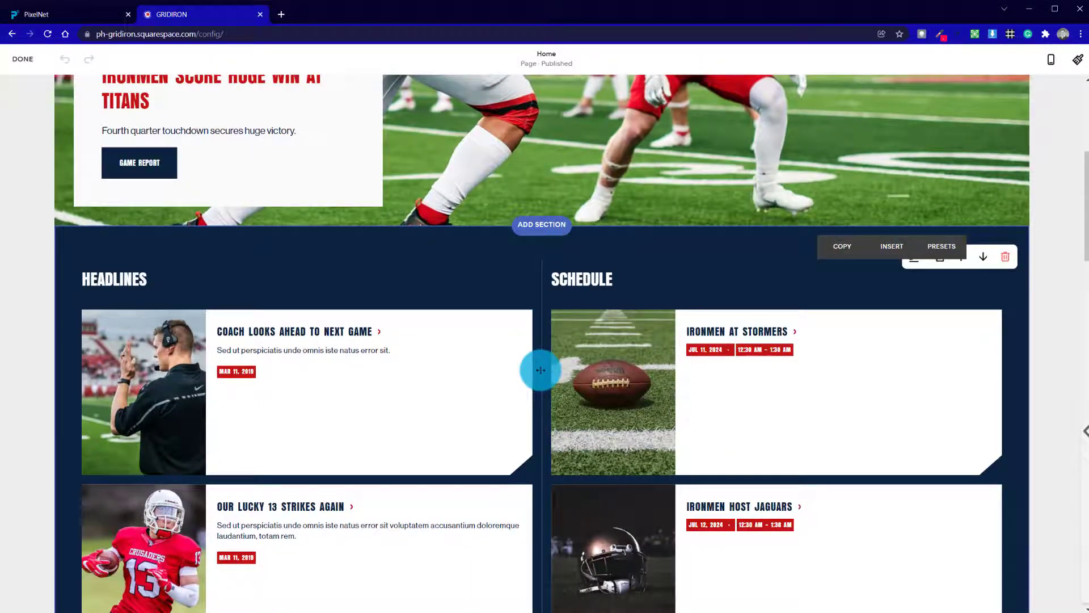
Compare the controls of the 2021/22 Ironmen section with those of the Headlines and Schedule section
{"action": "scroll", "coordinate": [486, 342], "scroll_direction": "down", "scroll_amount": 10}
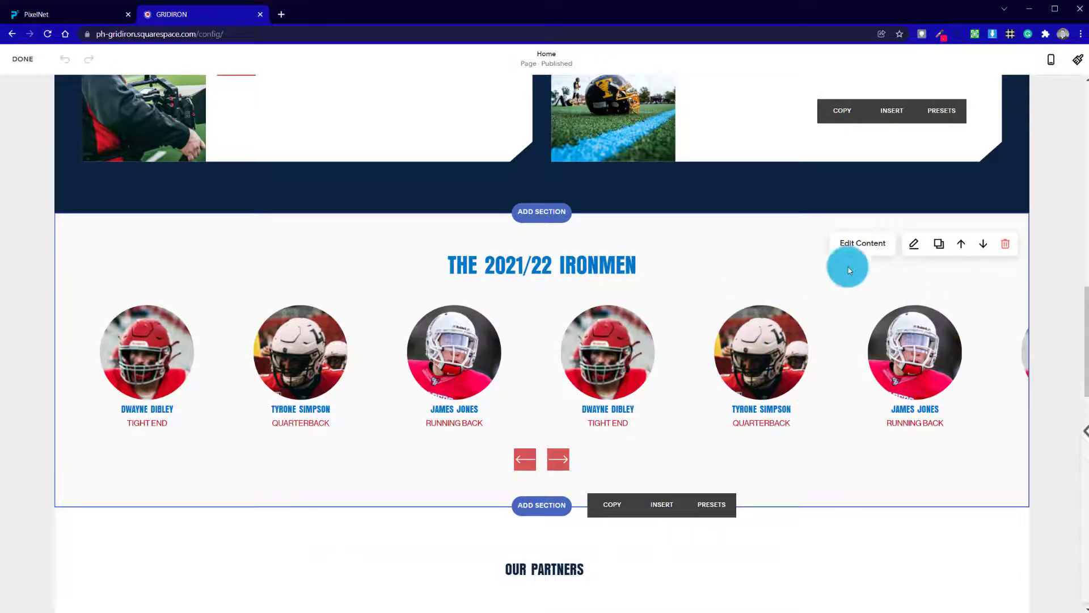
{"action": "scroll", "coordinate": [794, 292], "scroll_direction": "up", "scroll_amount": 6}
{"action": "scroll", "coordinate": [905, 367], "scroll_direction": "up", "scroll_amount": 6}
{"action": "scroll", "coordinate": [916, 376], "scroll_direction": "up", "scroll_amount": 6}
{"action": "scroll", "coordinate": [903, 380], "scroll_direction": "down", "scroll_amount": 6}
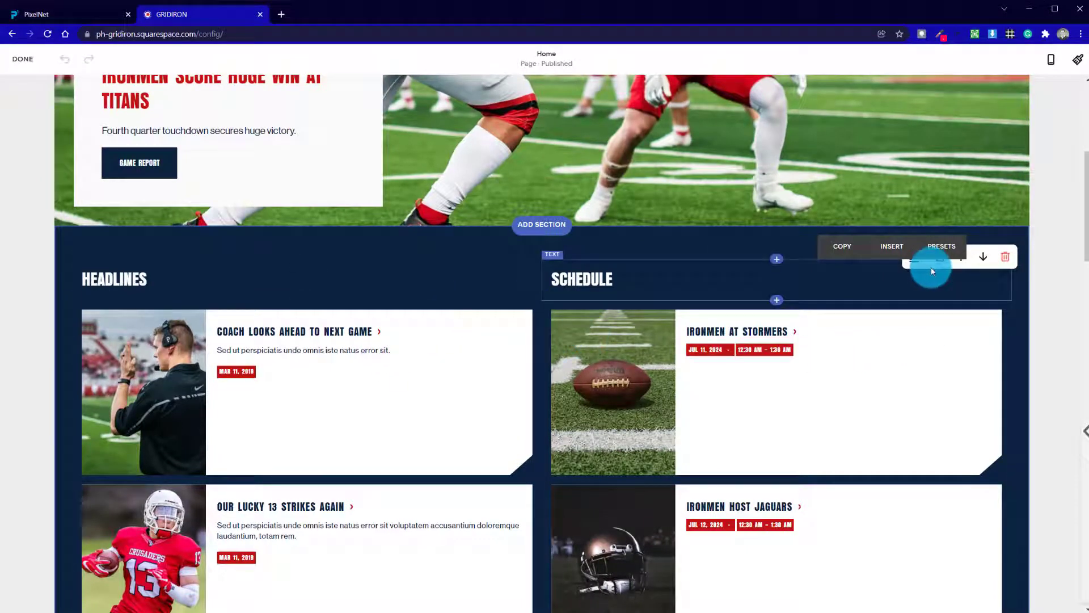
{"action": "left_click", "coordinate": [722, 389]}
{"action": "left_click", "coordinate": [289, 244]}
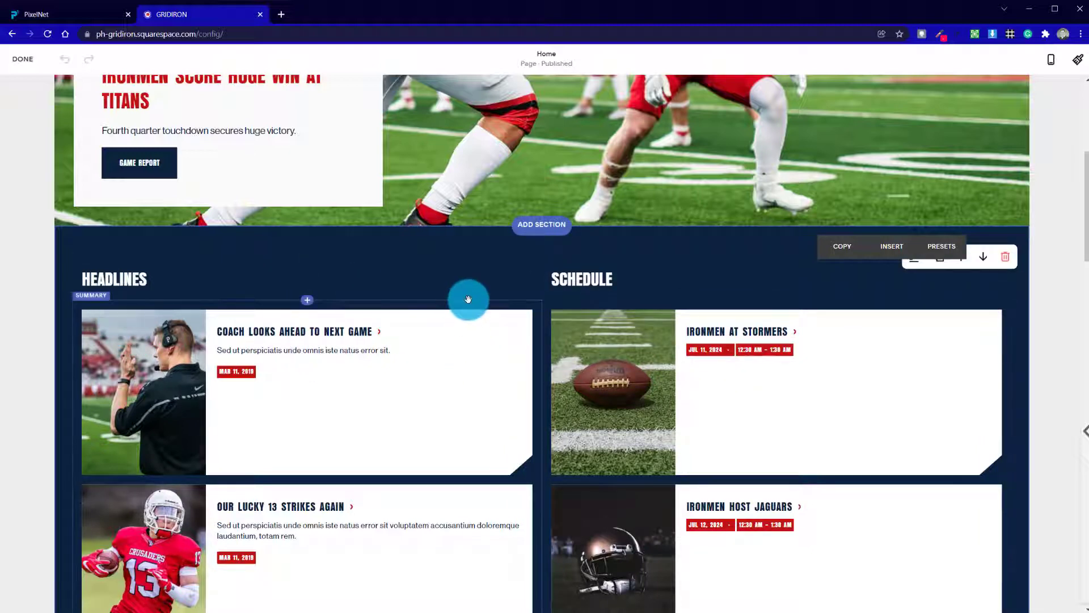
Examine how the page's sections are built, from the hero banner through the summary blocks to the partner logos
{"action": "scroll", "coordinate": [454, 312], "scroll_direction": "up", "scroll_amount": 5}
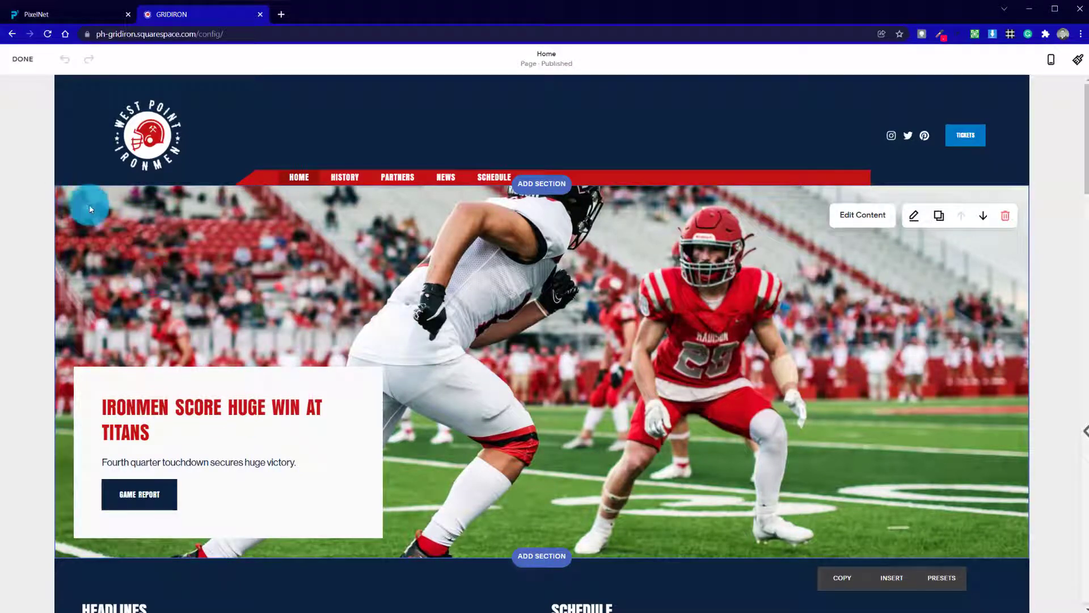
{"action": "scroll", "coordinate": [340, 437], "scroll_direction": "down", "scroll_amount": 5}
{"action": "scroll", "coordinate": [242, 386], "scroll_direction": "down", "scroll_amount": 10}
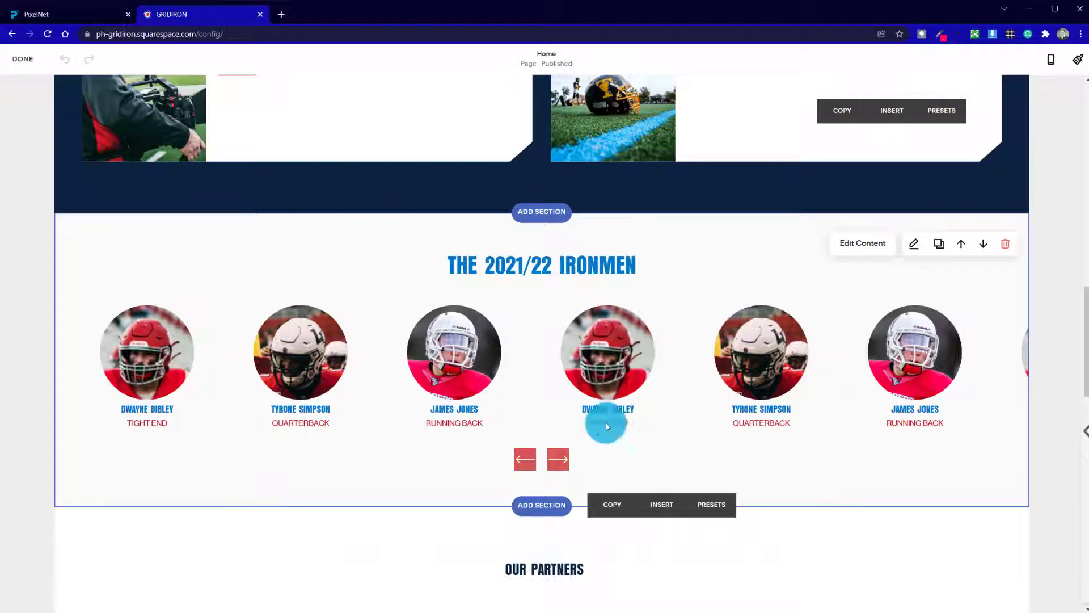
{"action": "scroll", "coordinate": [272, 362], "scroll_direction": "down", "scroll_amount": 5}
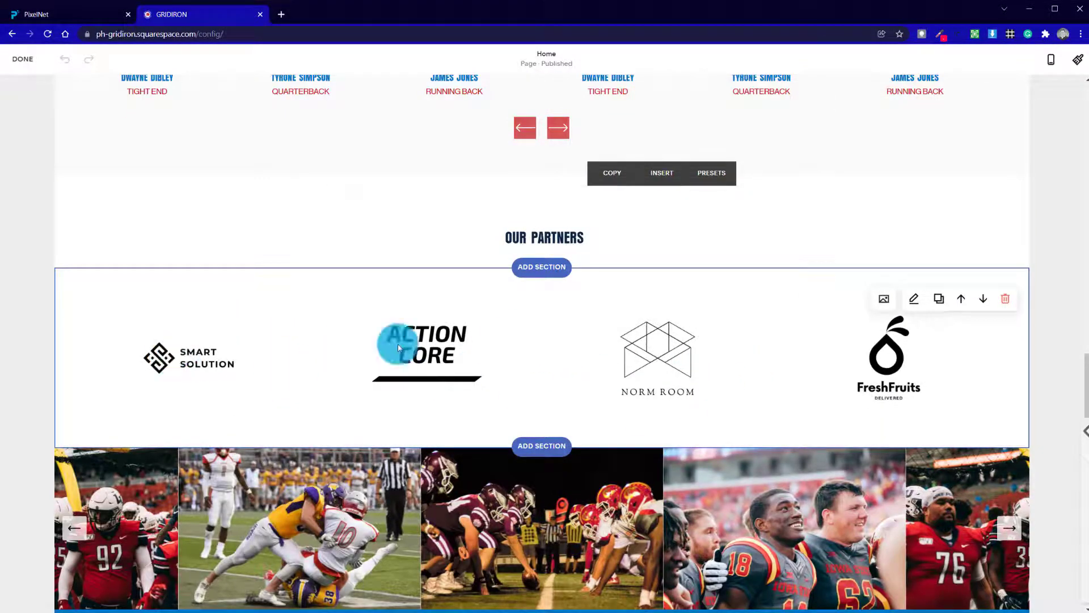
{"action": "scroll", "coordinate": [271, 360], "scroll_direction": "up", "scroll_amount": 8}
{"action": "scroll", "coordinate": [357, 373], "scroll_direction": "up", "scroll_amount": 10}
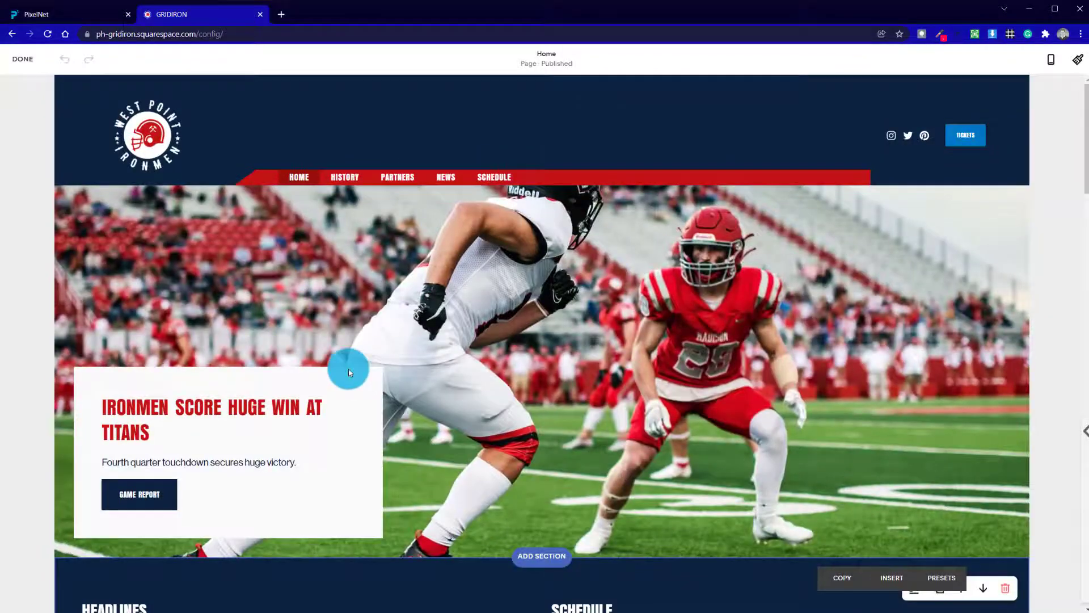
{"action": "scroll", "coordinate": [250, 384], "scroll_direction": "down", "scroll_amount": 5}
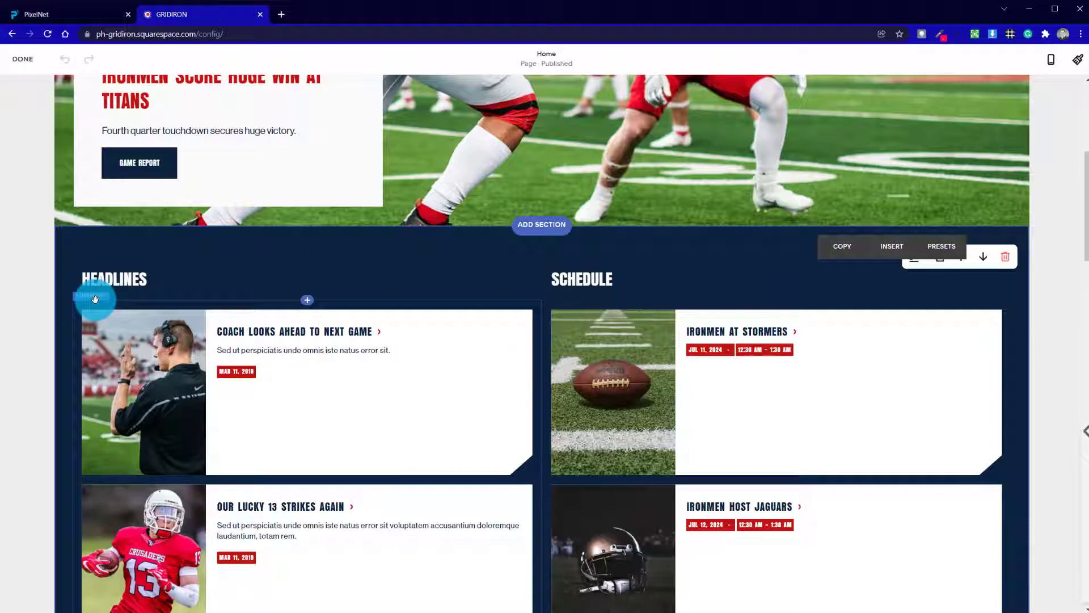
{"action": "scroll", "coordinate": [235, 425], "scroll_direction": "down", "scroll_amount": 10}
{"action": "scroll", "coordinate": [235, 425], "scroll_direction": "down", "scroll_amount": 10}
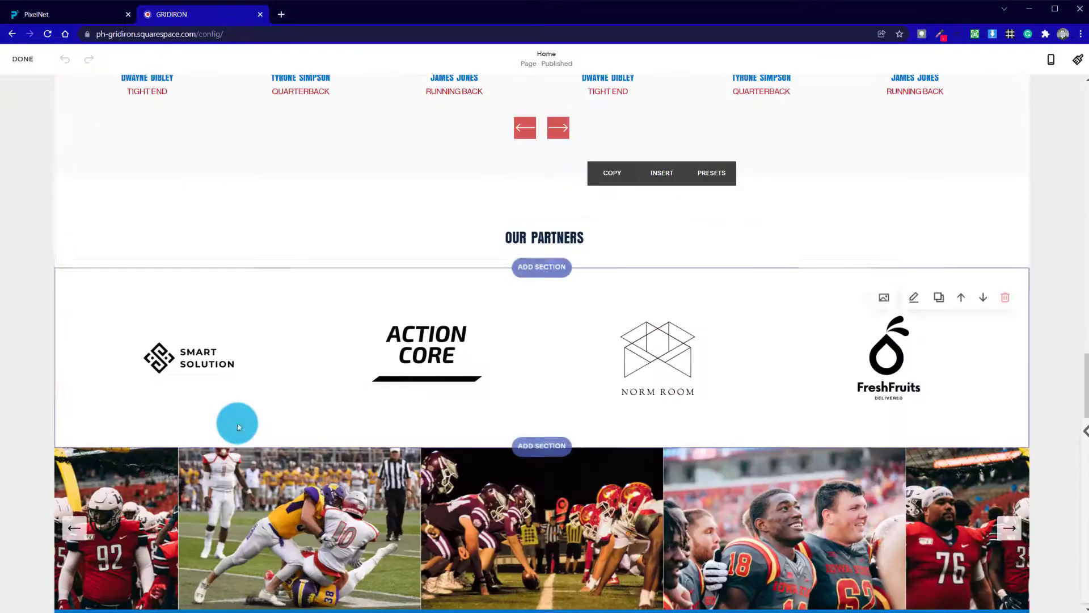
Review the editing controls of the team carousel, partner logos, photo gallery, summary blocks and hero banner
{"action": "scroll", "coordinate": [386, 414], "scroll_direction": "up", "scroll_amount": 5}
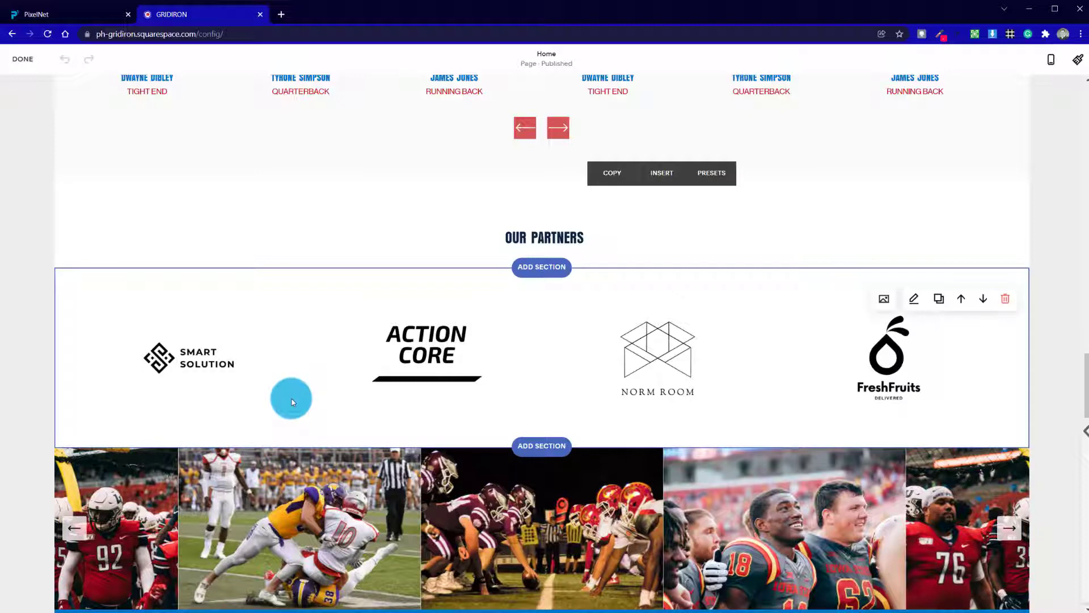
{"action": "scroll", "coordinate": [292, 397], "scroll_direction": "up", "scroll_amount": 5}
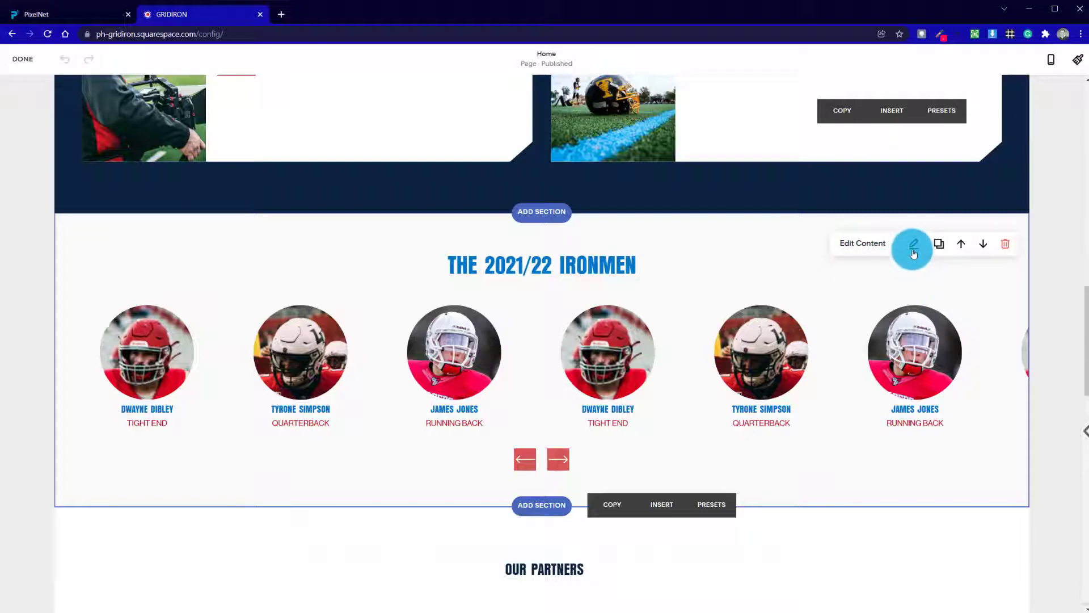
{"action": "scroll", "coordinate": [795, 393], "scroll_direction": "down", "scroll_amount": 5}
{"action": "scroll", "coordinate": [632, 372], "scroll_direction": "down", "scroll_amount": 5}
{"action": "scroll", "coordinate": [637, 365], "scroll_direction": "up", "scroll_amount": 5}
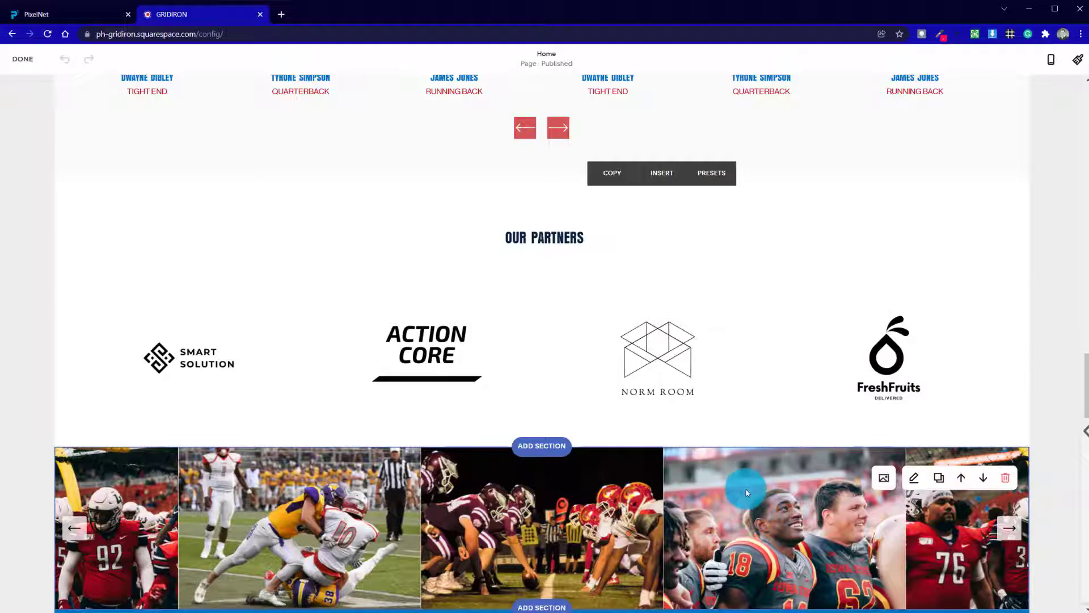
{"action": "scroll", "coordinate": [747, 491], "scroll_direction": "up", "scroll_amount": 5}
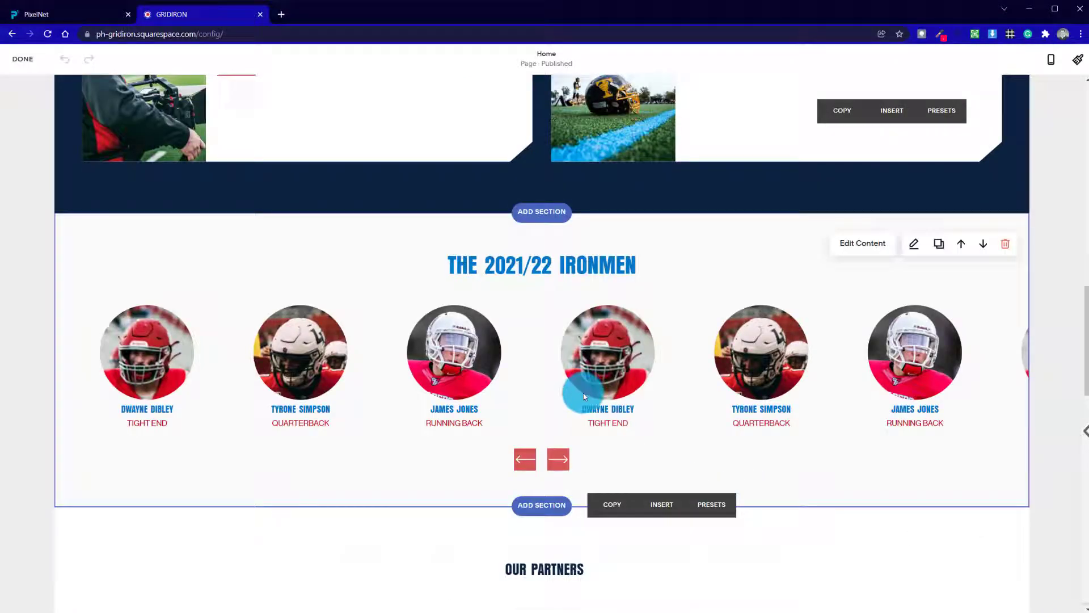
{"action": "scroll", "coordinate": [583, 393], "scroll_direction": "up", "scroll_amount": 15}
{"action": "scroll", "coordinate": [379, 376], "scroll_direction": "down", "scroll_amount": 10}
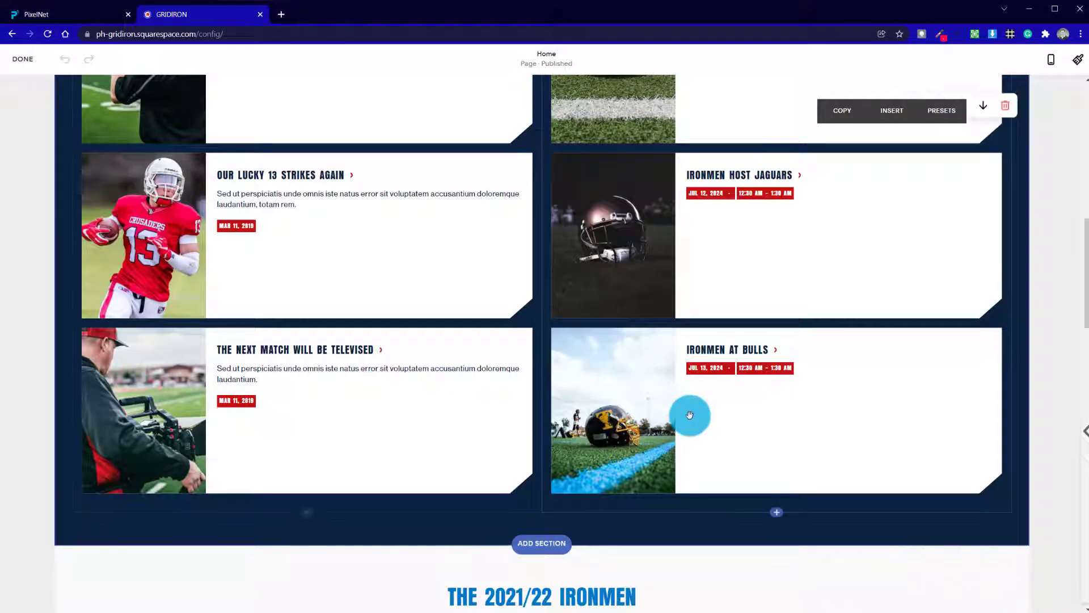
{"action": "scroll", "coordinate": [690, 416], "scroll_direction": "up", "scroll_amount": 5}
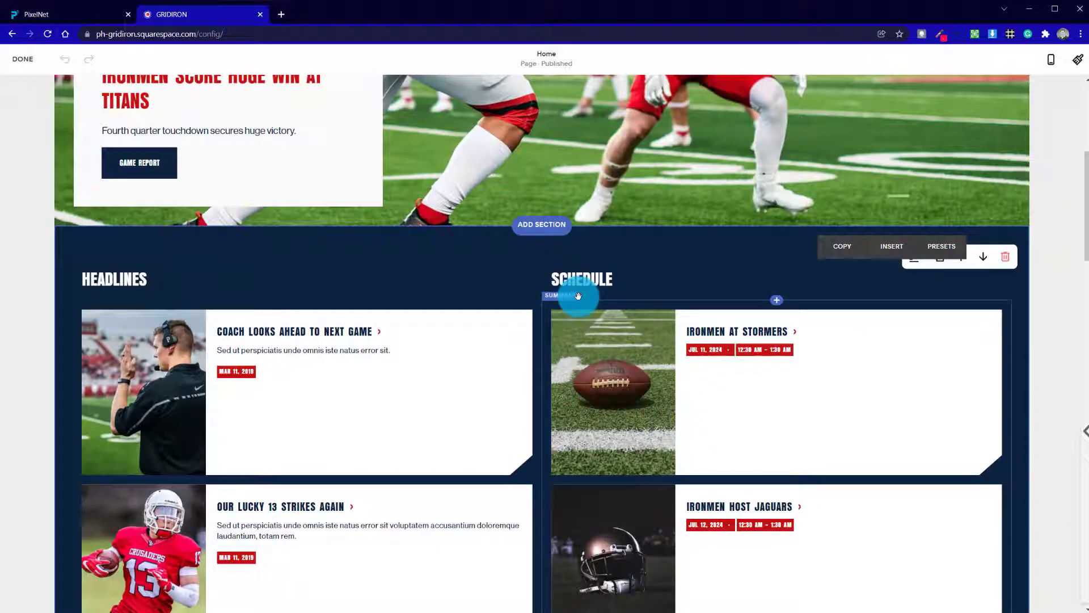
{"action": "scroll", "coordinate": [562, 252], "scroll_direction": "up", "scroll_amount": 5}
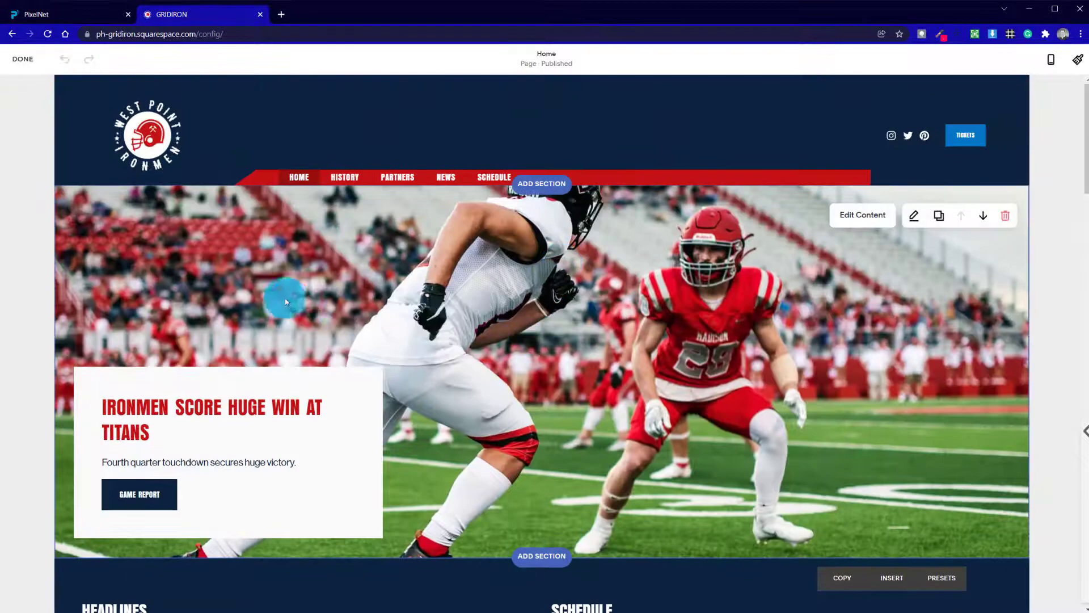
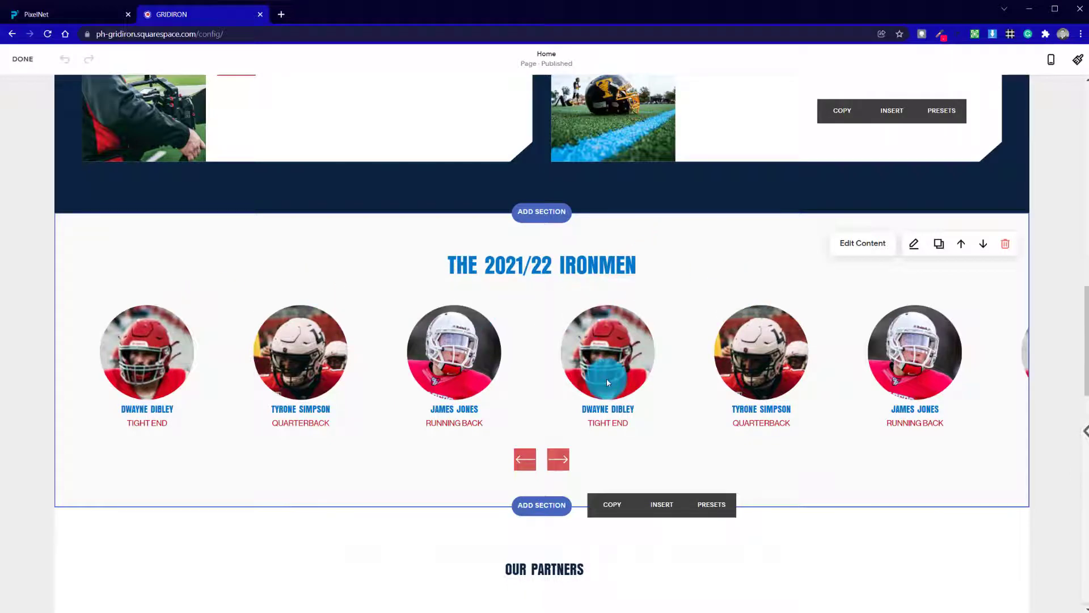
{"action": "scroll", "coordinate": [607, 379], "scroll_direction": "up", "scroll_amount": 20}
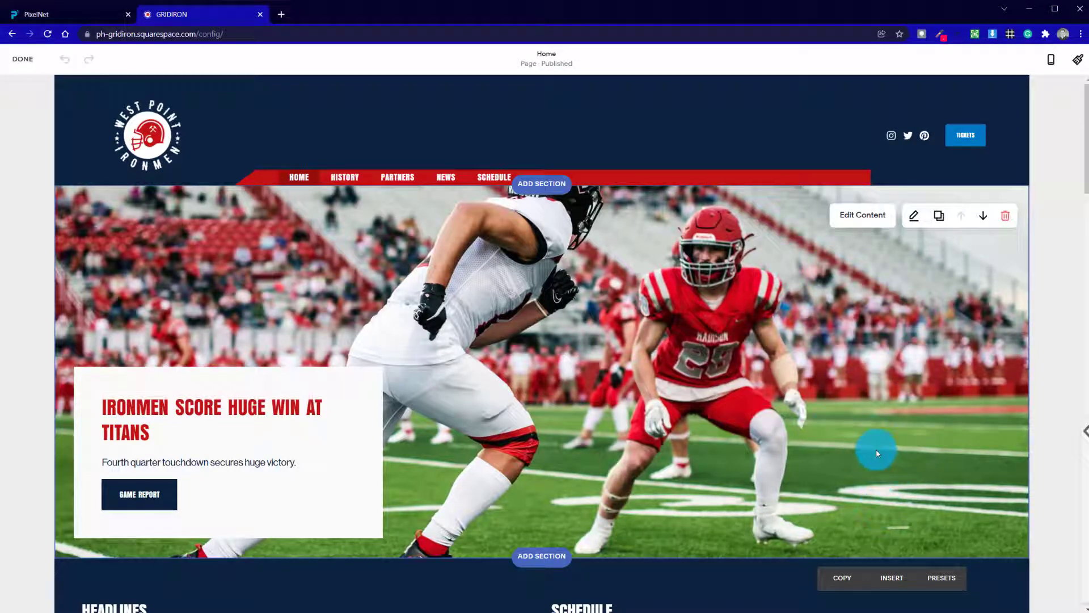
Open the hero banner's content settings and try showing the section title before hiding it again
{"action": "left_click", "coordinate": [885, 225]}
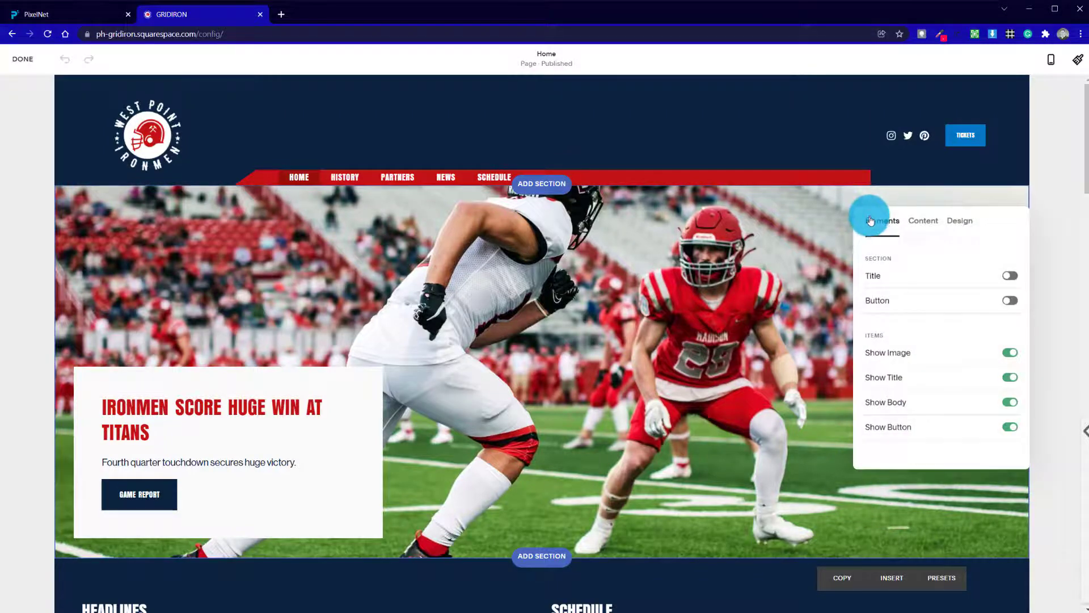
{"action": "left_click", "coordinate": [1010, 277]}
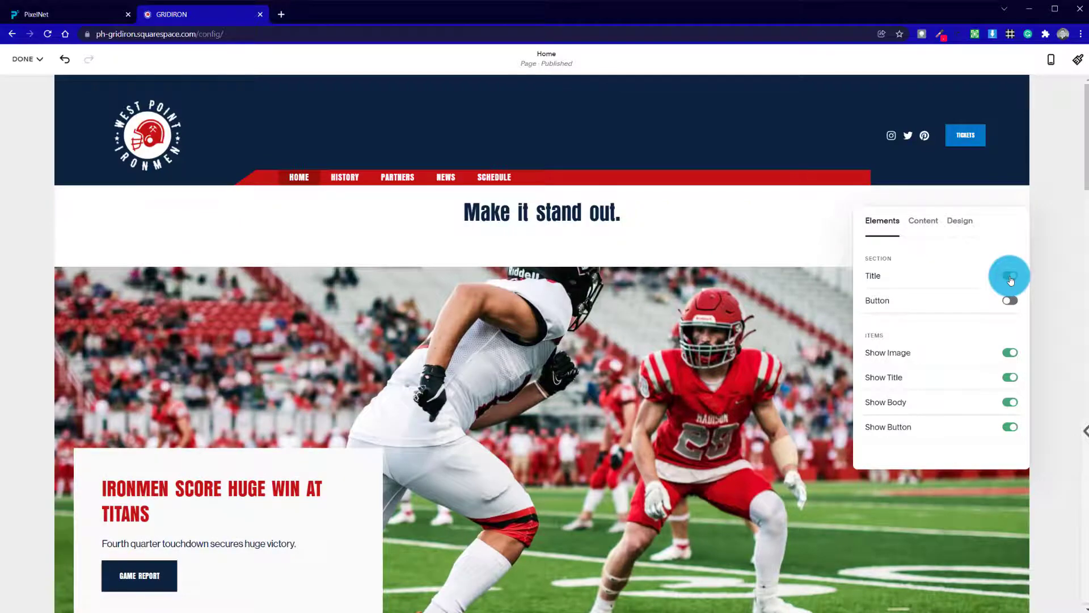
{"action": "left_click", "coordinate": [1011, 277]}
Try showing the section button below the hero banner, hide it again, and check the item display options
{"action": "left_click", "coordinate": [1011, 300]}
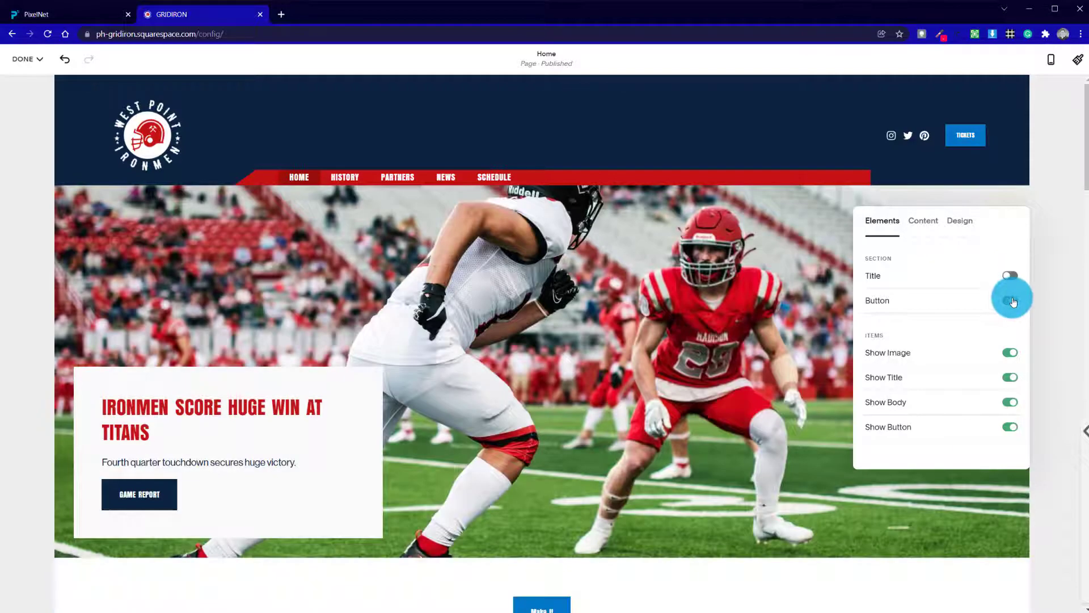
{"action": "scroll", "coordinate": [502, 491], "scroll_direction": "down", "scroll_amount": 5}
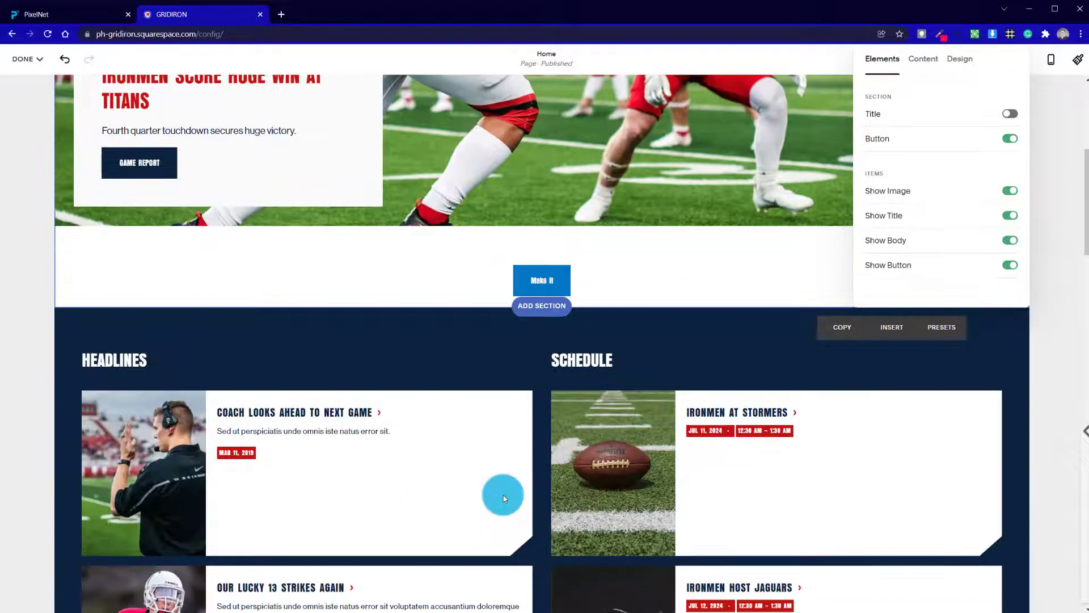
{"action": "scroll", "coordinate": [503, 495], "scroll_direction": "up", "scroll_amount": 5}
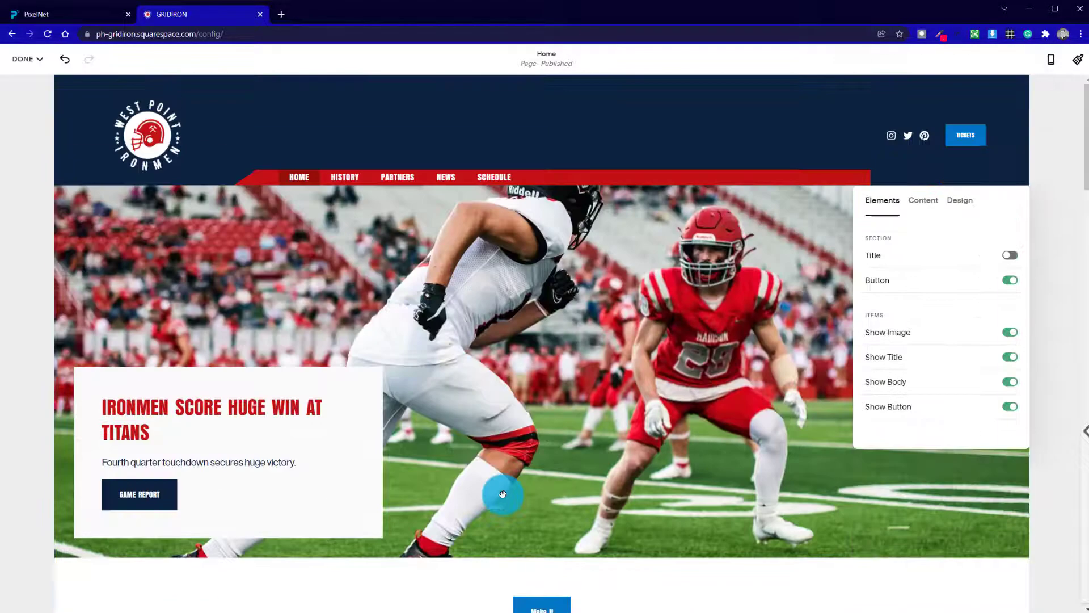
{"action": "left_click", "coordinate": [1010, 280]}
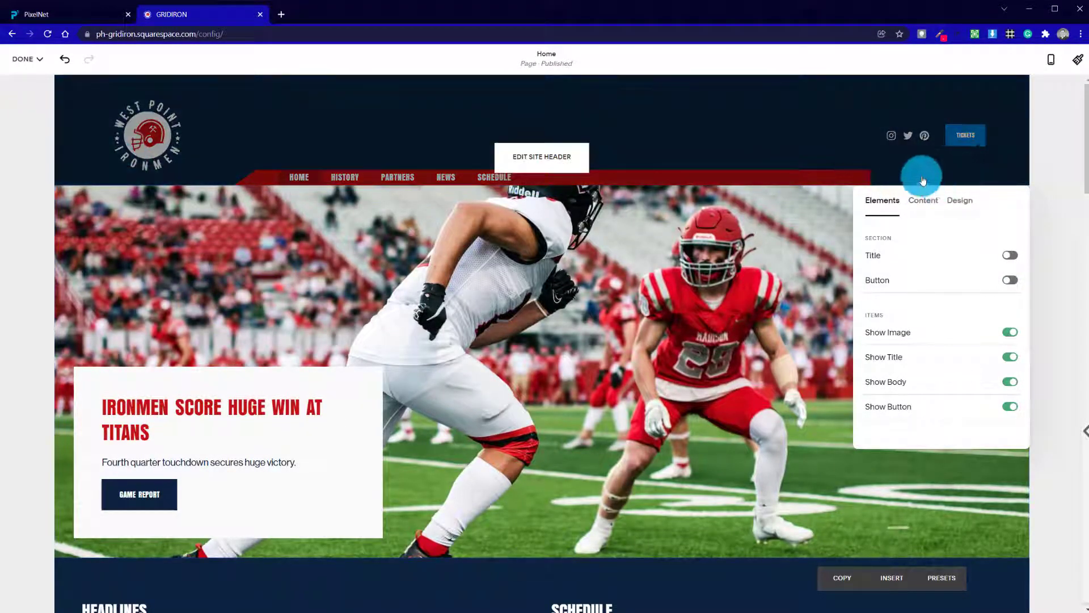
{"action": "scroll", "coordinate": [376, 437], "scroll_direction": "down", "scroll_amount": 5}
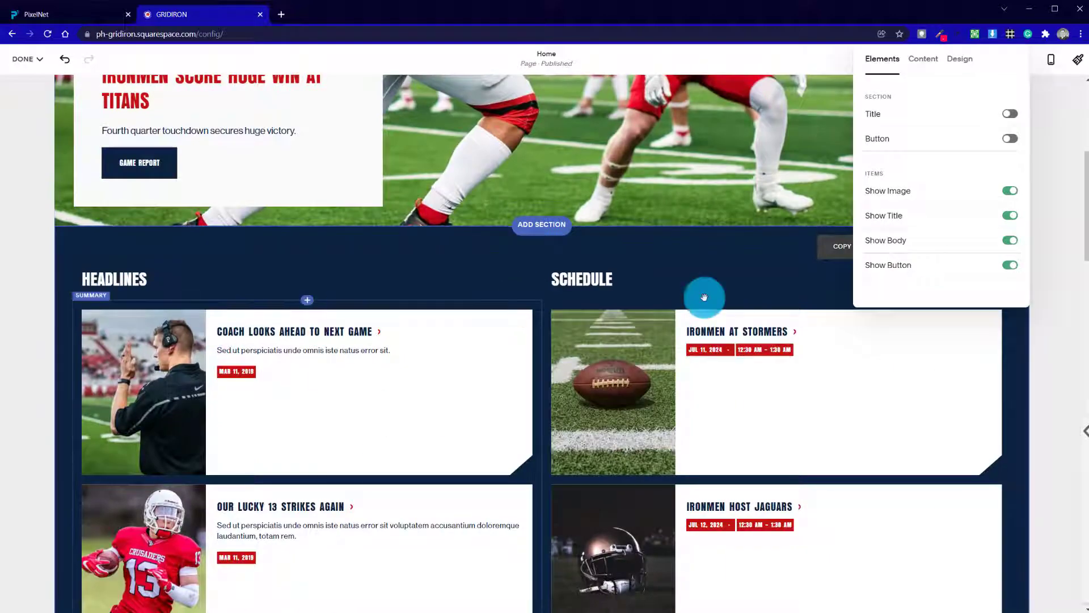
{"action": "scroll", "coordinate": [563, 309], "scroll_direction": "up", "scroll_amount": 5}
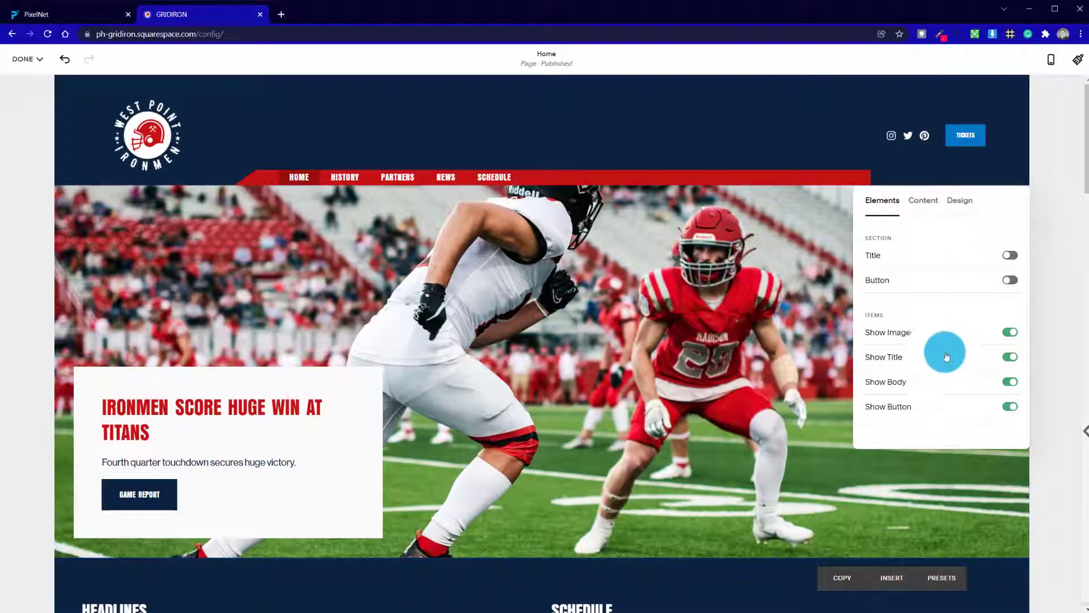
{"action": "left_click", "coordinate": [1005, 334]}
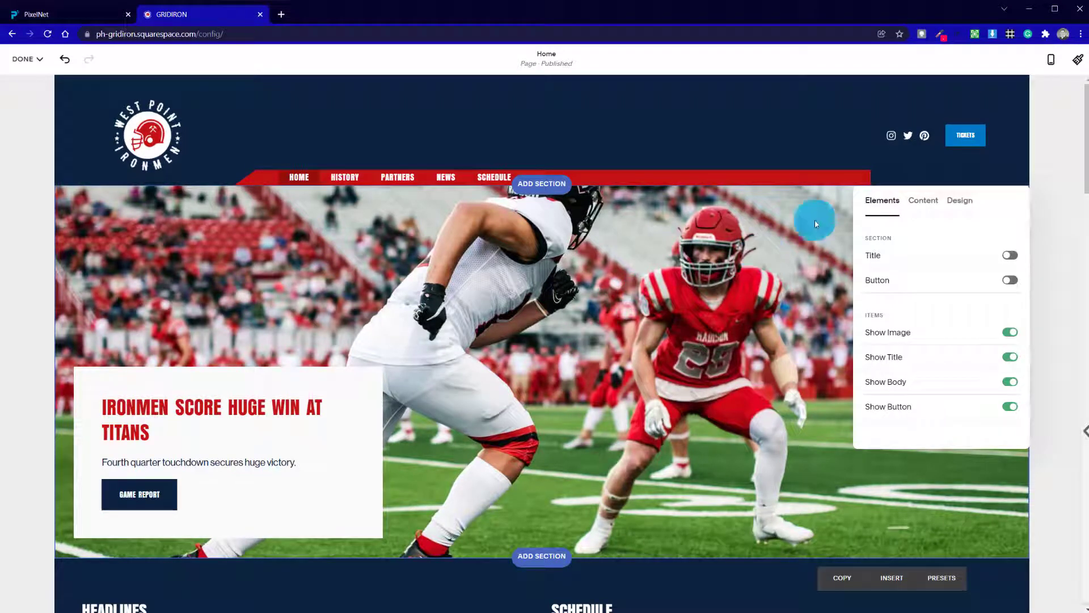
Add a second list item to the hero banner and move the settings window clear of the slide arrow
{"action": "left_click", "coordinate": [925, 208]}
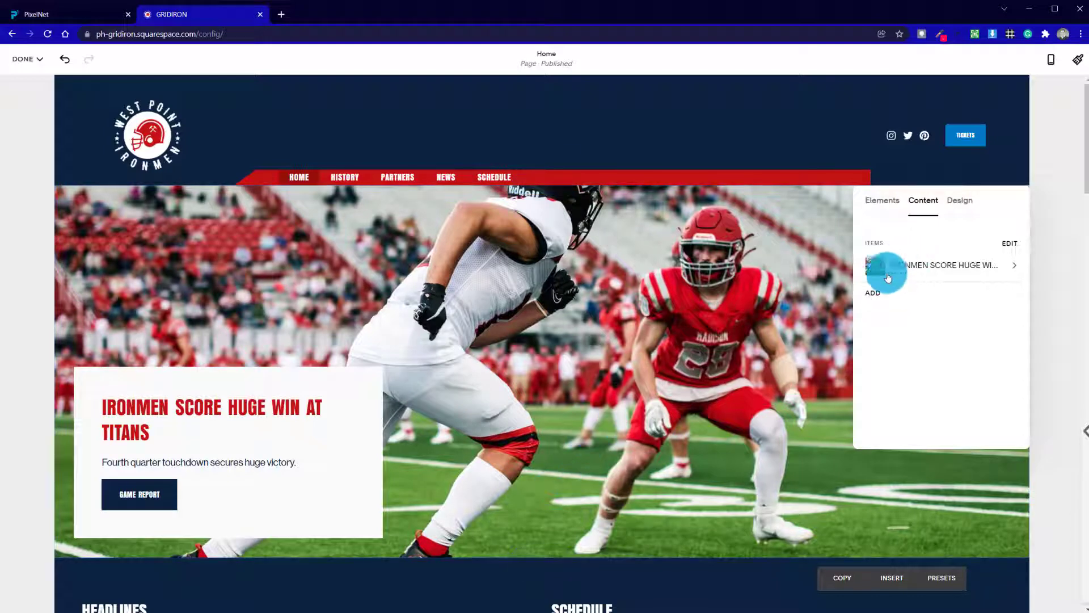
{"action": "left_click", "coordinate": [868, 292]}
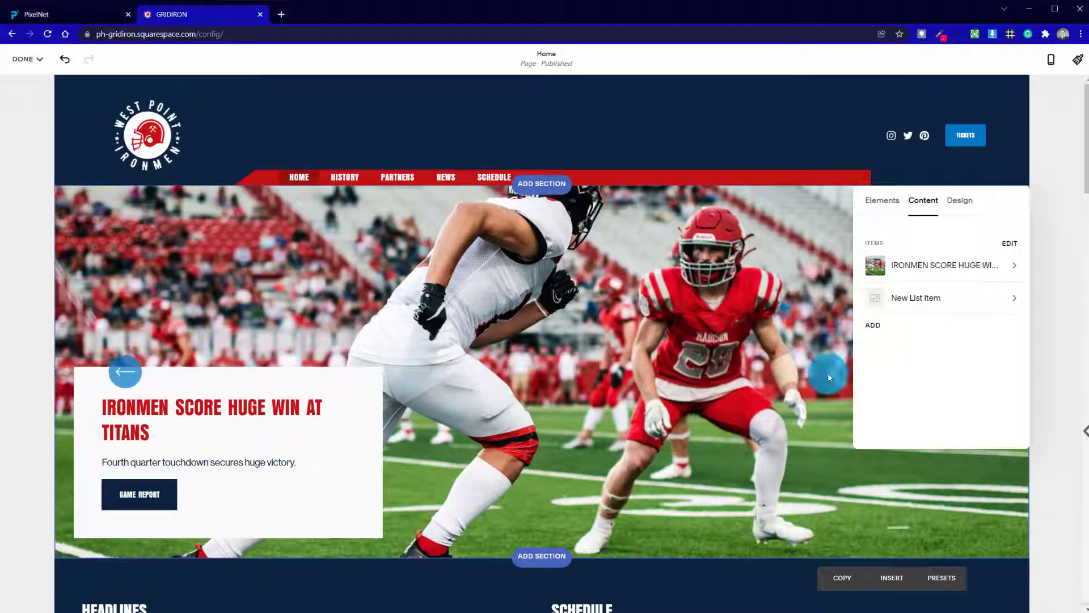
{"action": "left_click_drag", "start_coordinate": [997, 189], "coordinate": [819, 212]}
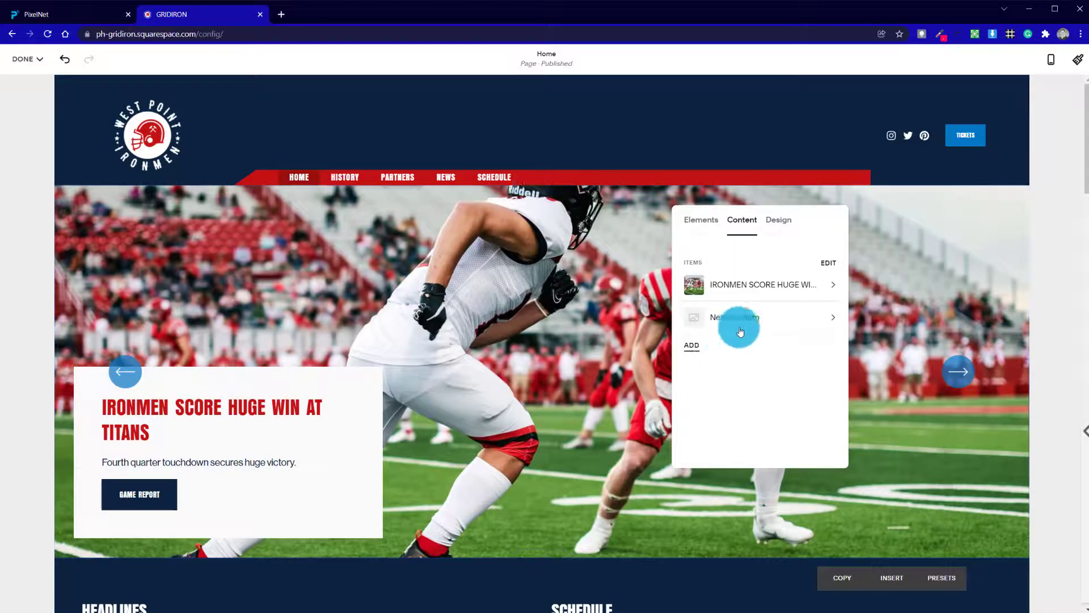
Give the new list item the library's colour night-game photo of the red-uniformed player reaching for the football
{"action": "left_click", "coordinate": [791, 323]}
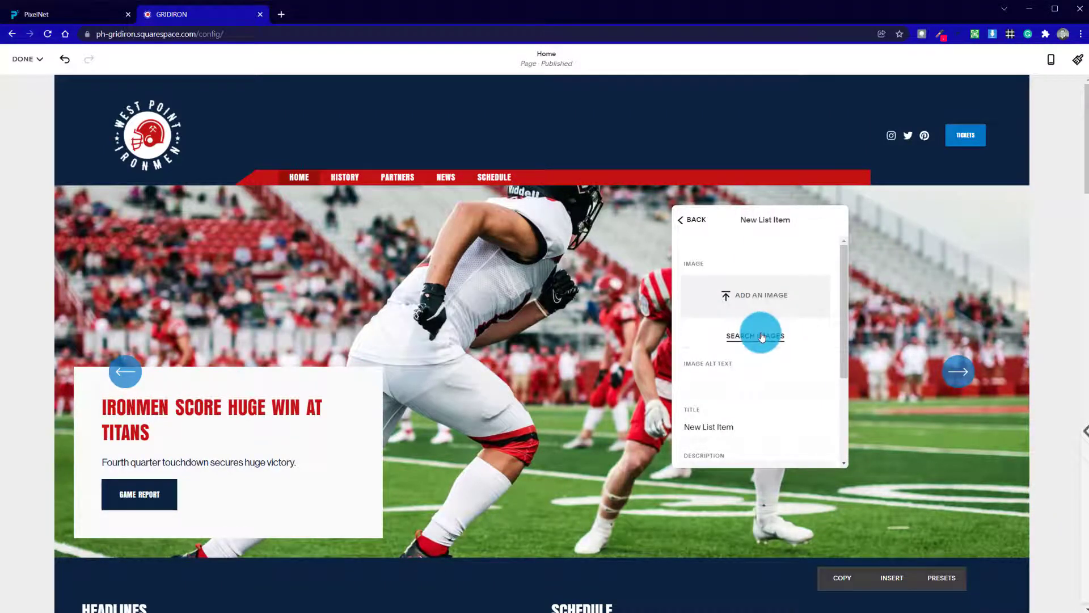
{"action": "left_click", "coordinate": [762, 337]}
{"action": "left_click", "coordinate": [384, 257]}
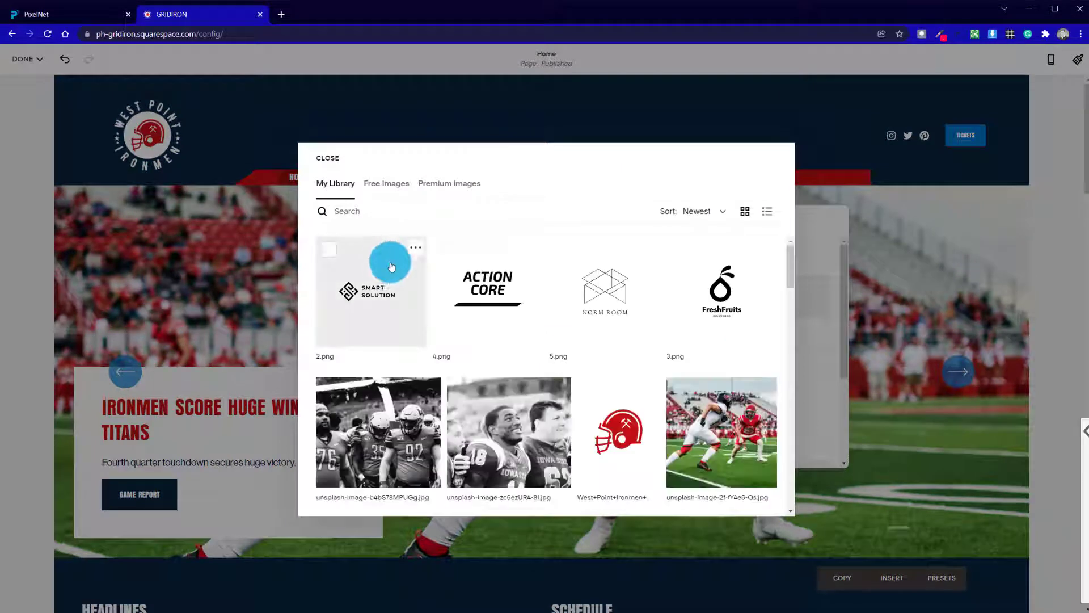
{"action": "left_click_drag", "start_coordinate": [790, 266], "coordinate": [791, 287]}
{"action": "scroll", "coordinate": [791, 287], "scroll_direction": "down", "scroll_amount": 2}
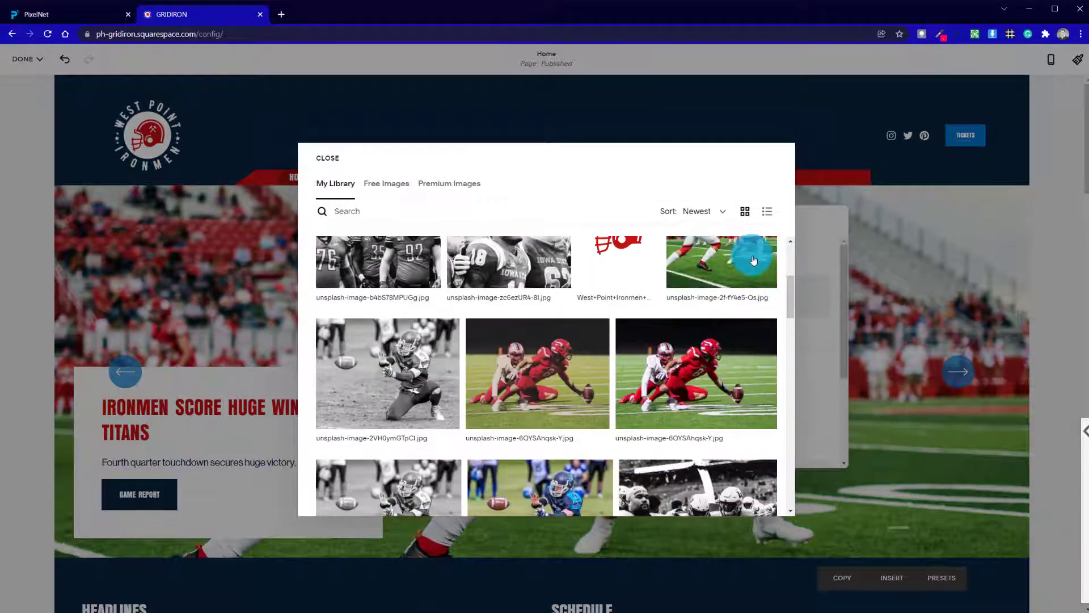
{"action": "left_click", "coordinate": [699, 385]}
{"action": "left_click", "coordinate": [746, 491]}
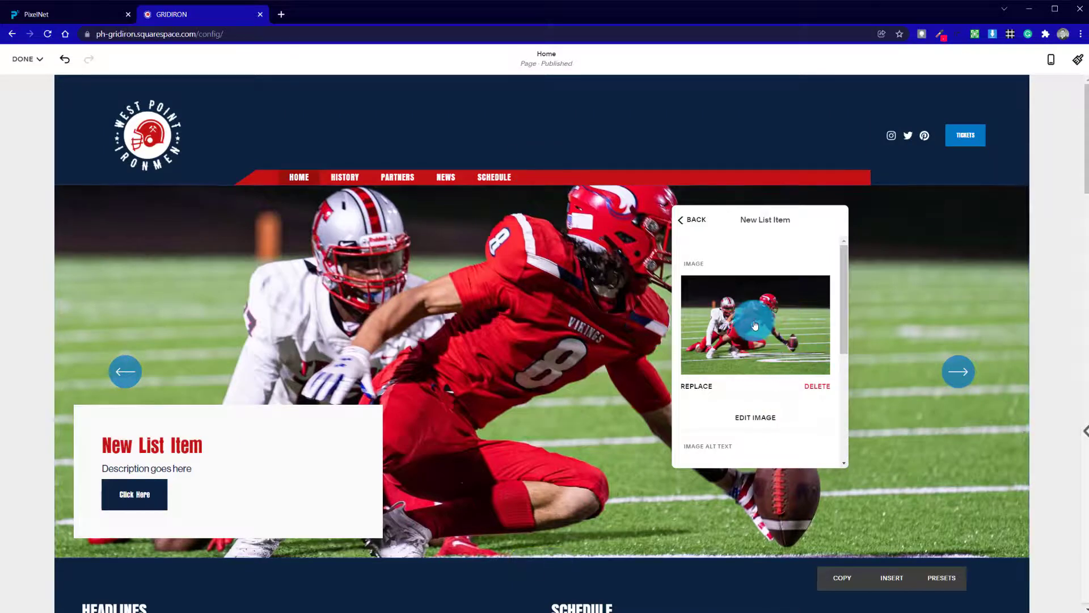
Reposition the new slide image's focal point onto the red-uniformed player so both players' heads fit in the banner
{"action": "left_click_drag", "start_coordinate": [759, 321], "coordinate": [762, 319]}
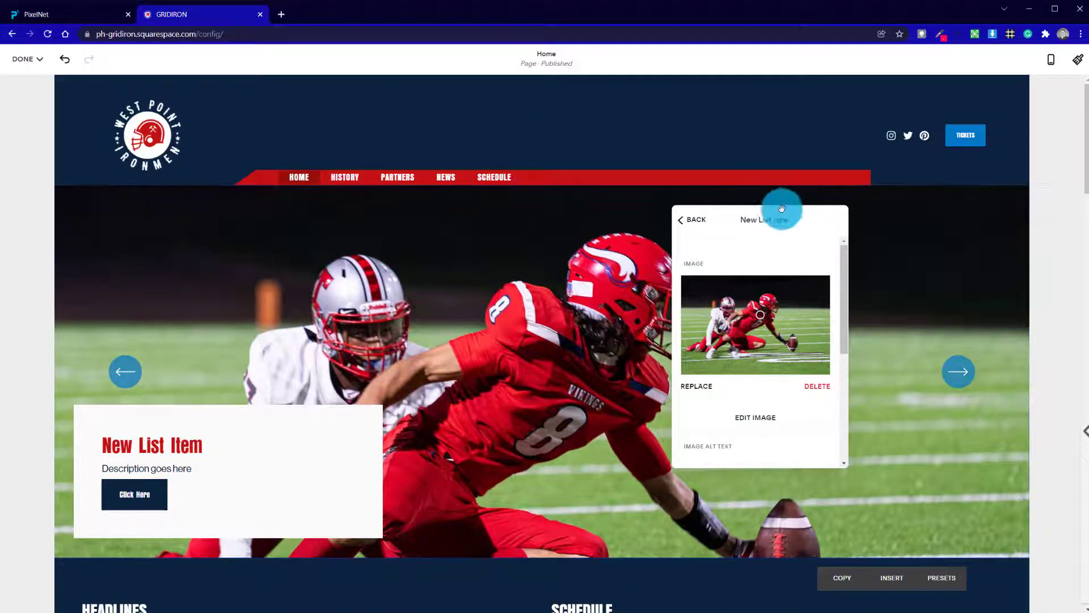
{"action": "left_click_drag", "start_coordinate": [788, 215], "coordinate": [822, 229]}
{"action": "left_click", "coordinate": [758, 327]}
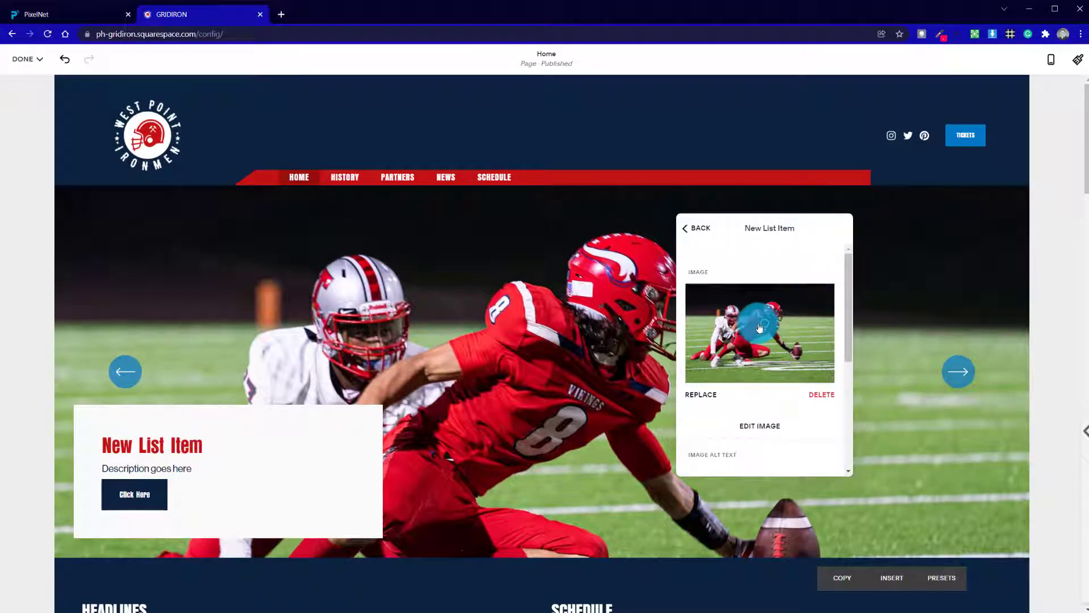
{"action": "left_click_drag", "start_coordinate": [766, 327], "coordinate": [767, 328]}
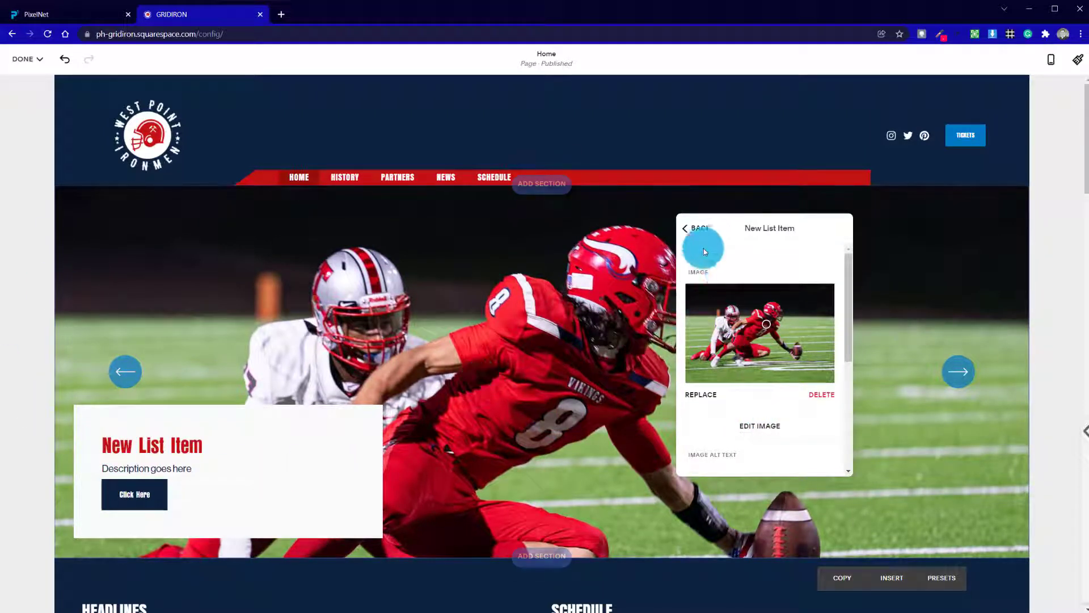
{"action": "scroll", "coordinate": [743, 397], "scroll_direction": "down", "scroll_amount": 4}
{"action": "scroll", "coordinate": [744, 397], "scroll_direction": "up", "scroll_amount": 4}
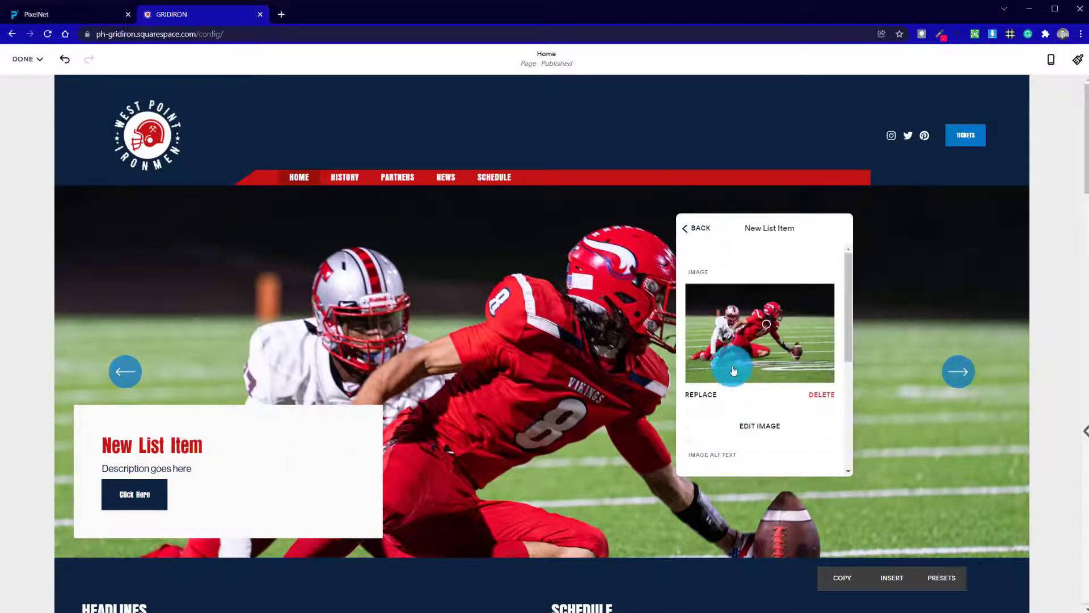
Set the new slide's title to "3 WINS IN A ROW"
{"action": "scroll", "coordinate": [732, 364], "scroll_direction": "down", "scroll_amount": 4}
{"action": "left_click_drag", "start_coordinate": [749, 295], "coordinate": [681, 298]}
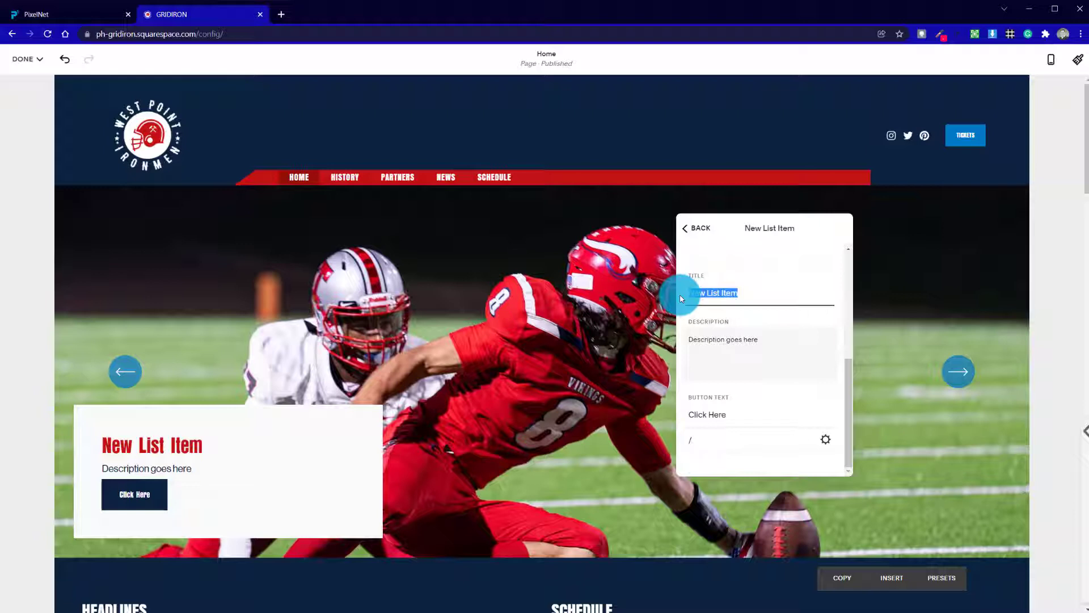
{"action": "type", "text": "3 Wi"}
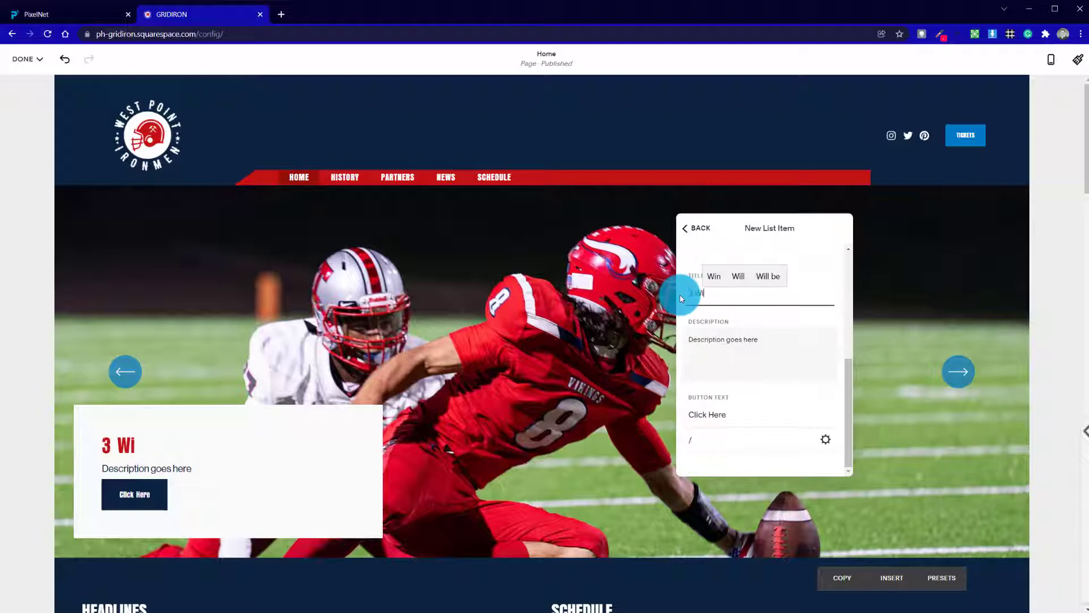
{"action": "type", "text": "ns i"}
{"action": "key", "text": "BackSpace"}
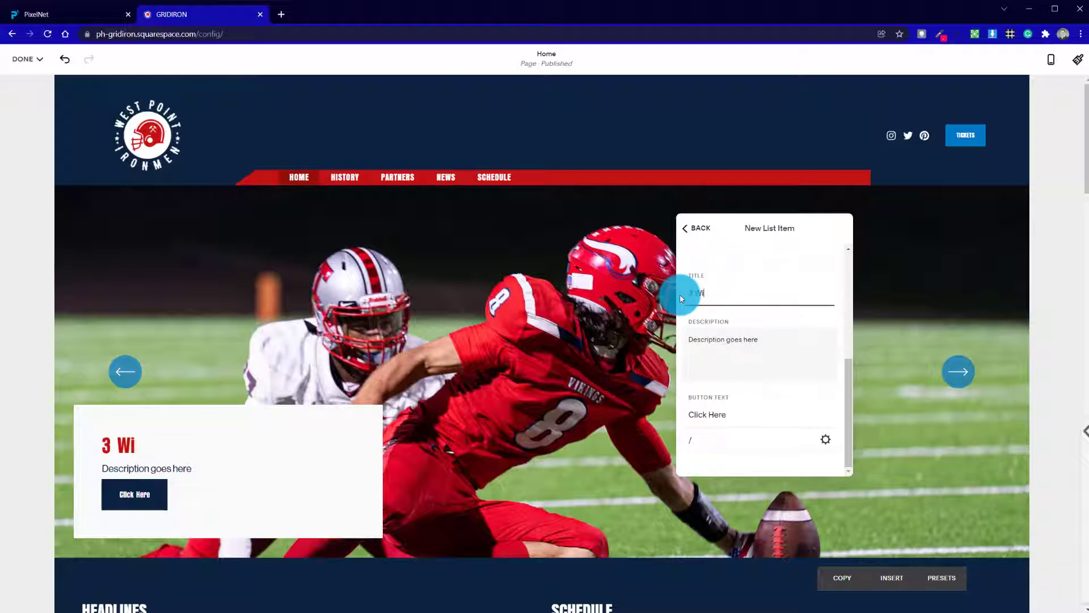
{"action": "type", "text": "ins in a r"}
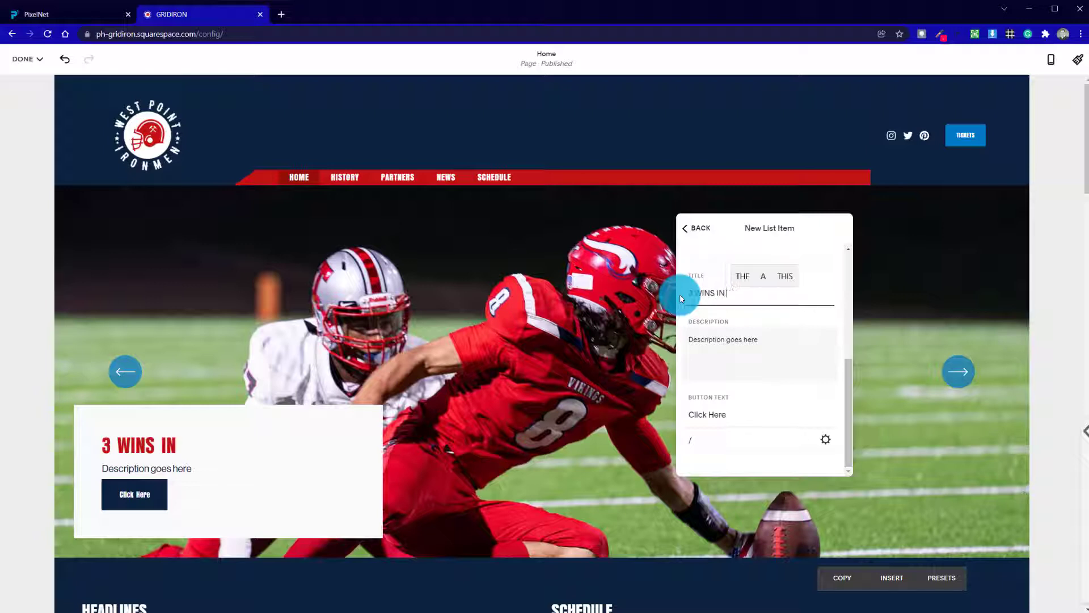
{"action": "type", "text": "ow"}
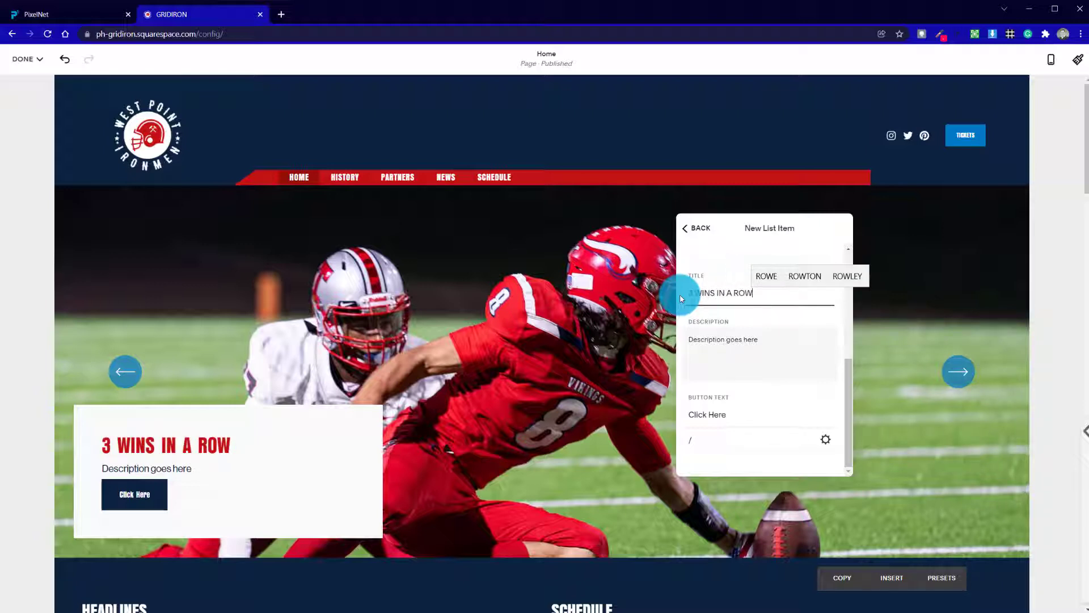
Replace the new slide's placeholder description with "Titans are on a roll..."
{"action": "left_click_drag", "start_coordinate": [759, 339], "coordinate": [682, 339]}
{"action": "type", "text": "T"}
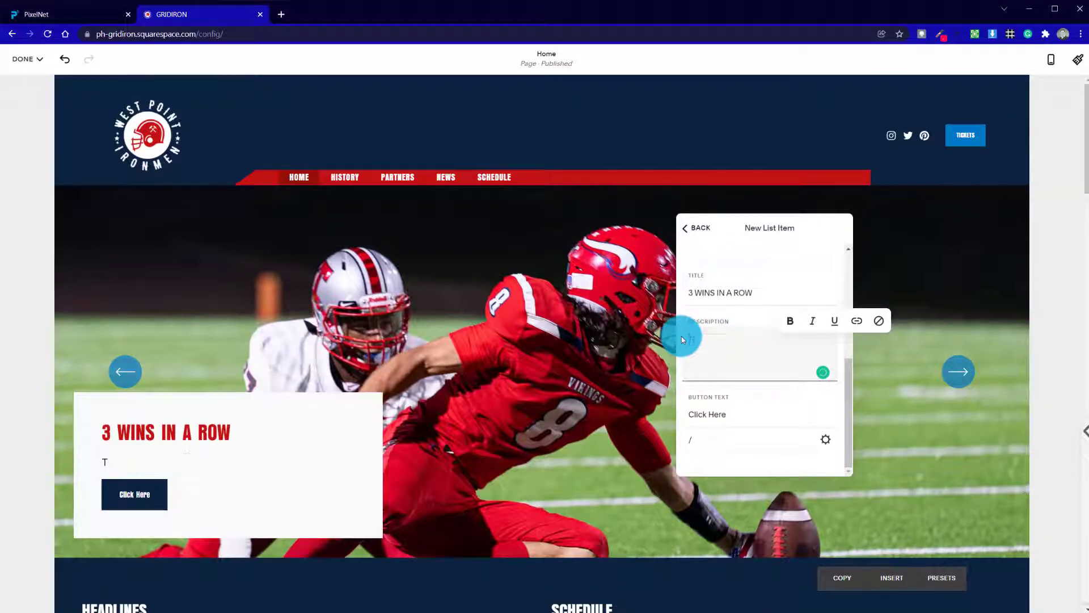
{"action": "type", "text": "itans"}
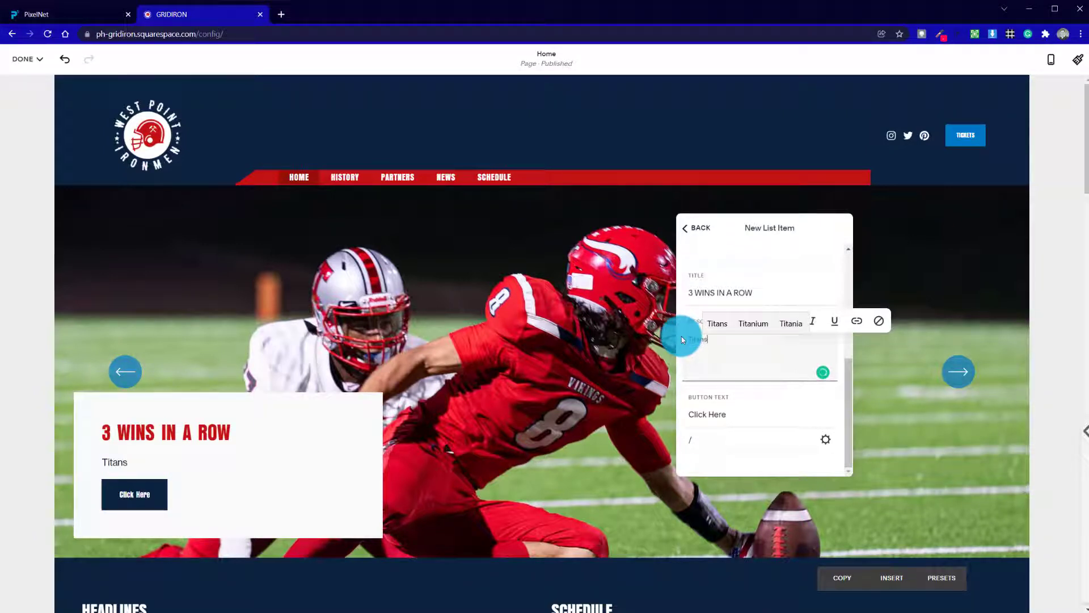
{"action": "type", "text": " are on a roll."}
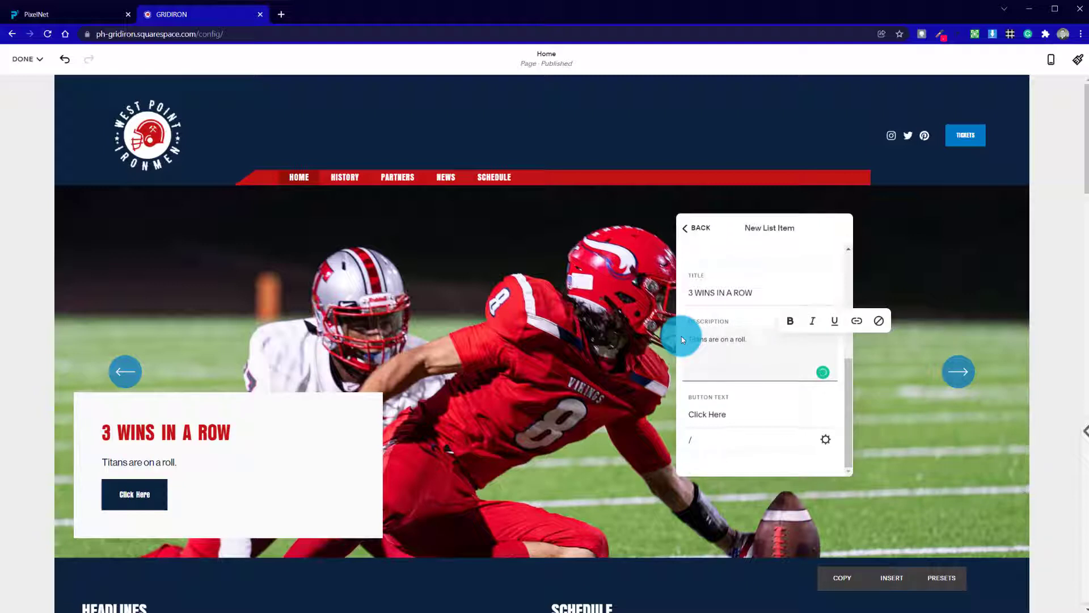
{"action": "key", "text": "BackSpace"}
Set the new slide's button text to "Match Report" and return to the banner's item list
{"action": "left_click_drag", "start_coordinate": [761, 426], "coordinate": [705, 415]}
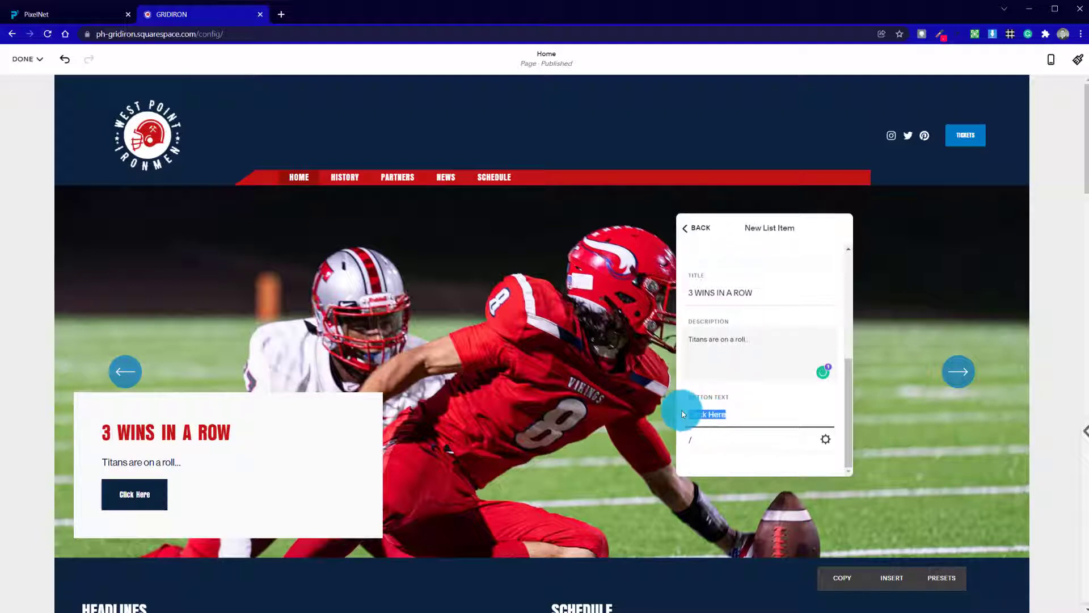
{"action": "type", "text": "M"}
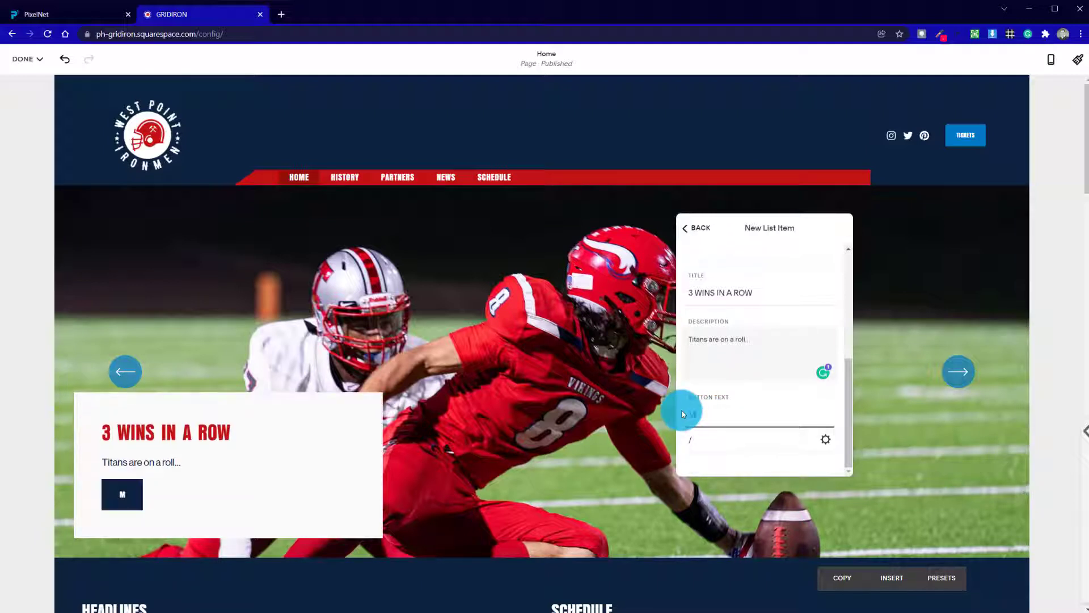
{"action": "type", "text": "alch Report"}
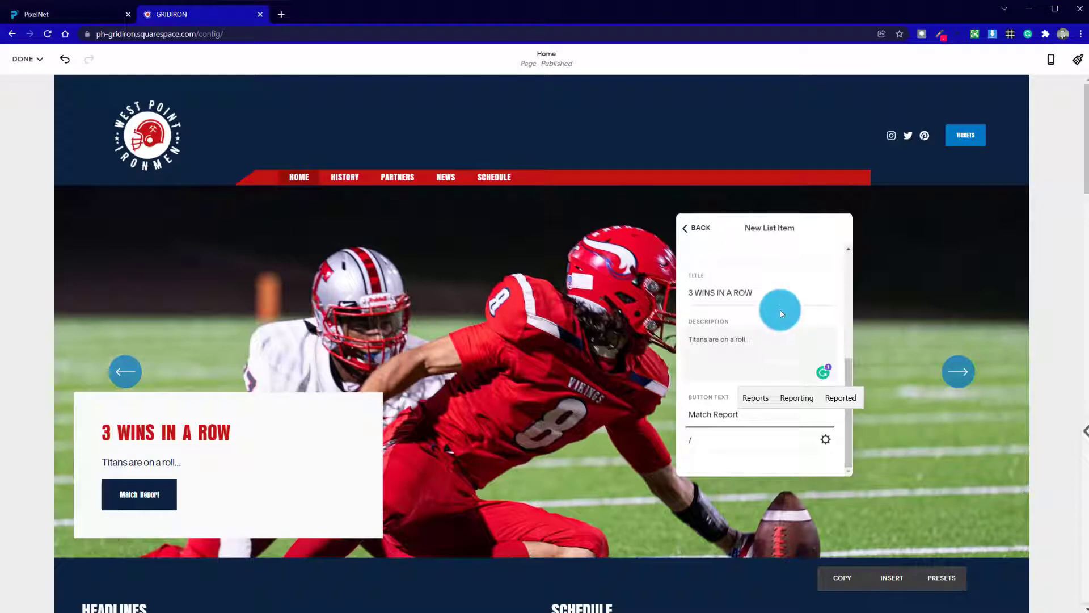
{"action": "left_click", "coordinate": [707, 230]}
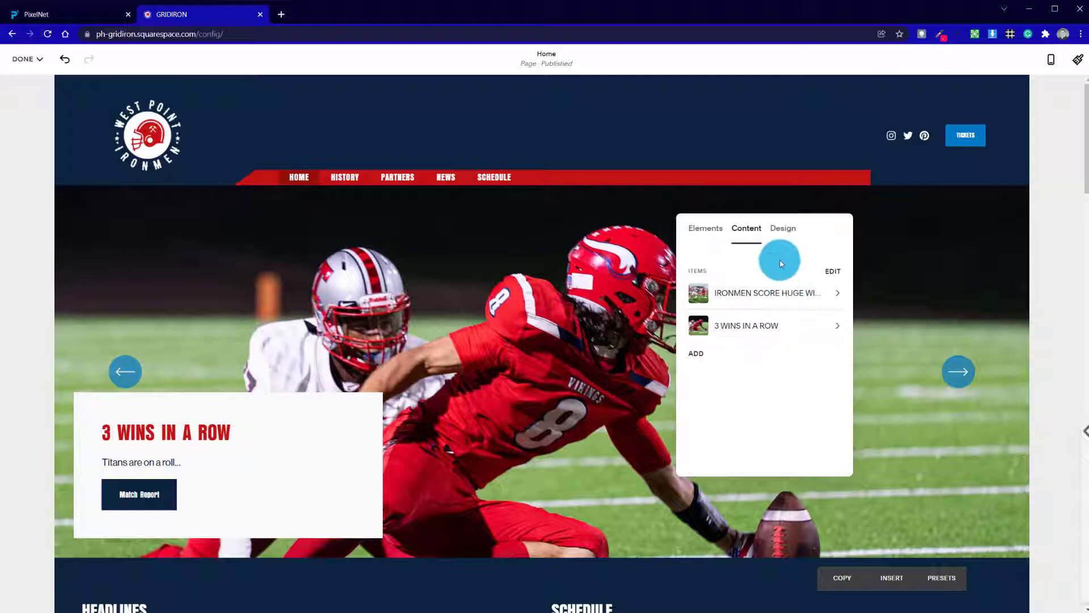
Try the reordering controls in the banner's item list and open the Banner Slideshow design settings
{"action": "left_click", "coordinate": [832, 273]}
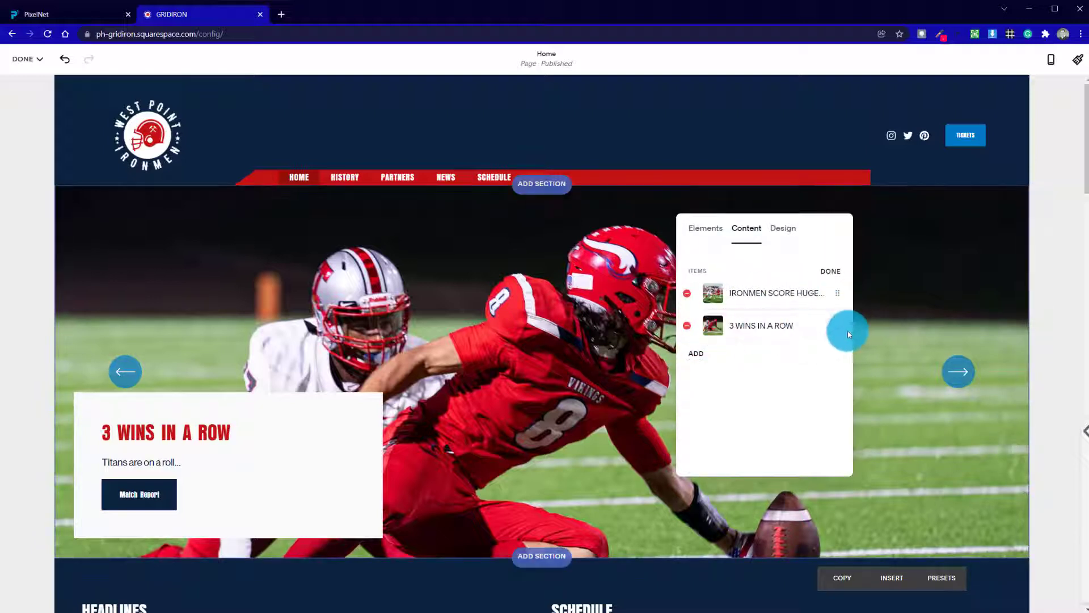
{"action": "mouse_move", "coordinate": [839, 324]}
{"action": "left_mouse_down"}
{"action": "mouse_move", "coordinate": [839, 285]}
{"action": "mouse_move", "coordinate": [834, 337]}
{"action": "left_mouse_up"}
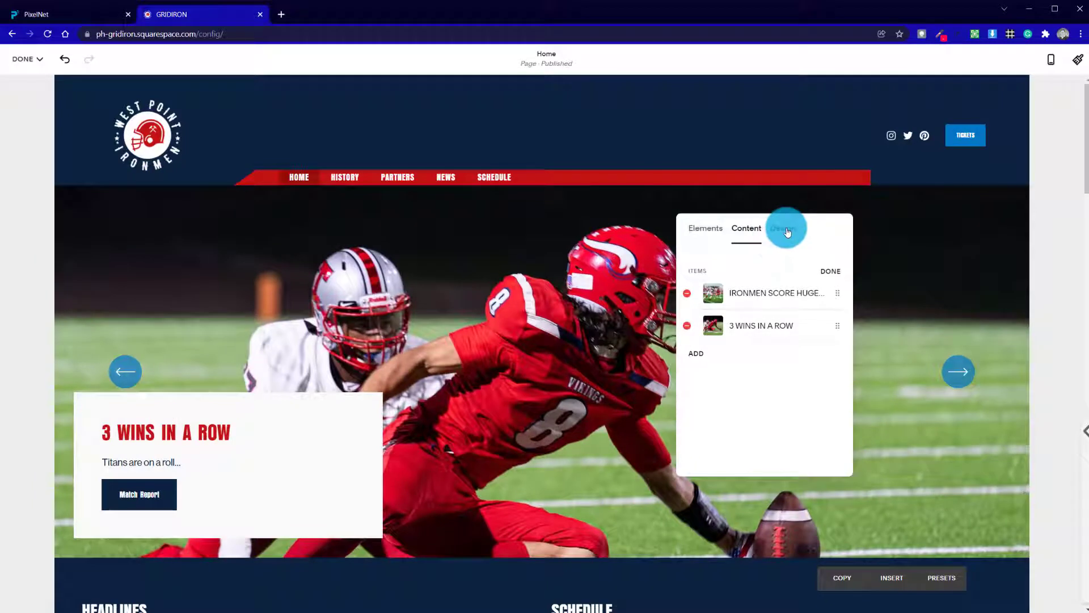
{"action": "left_click", "coordinate": [775, 237]}
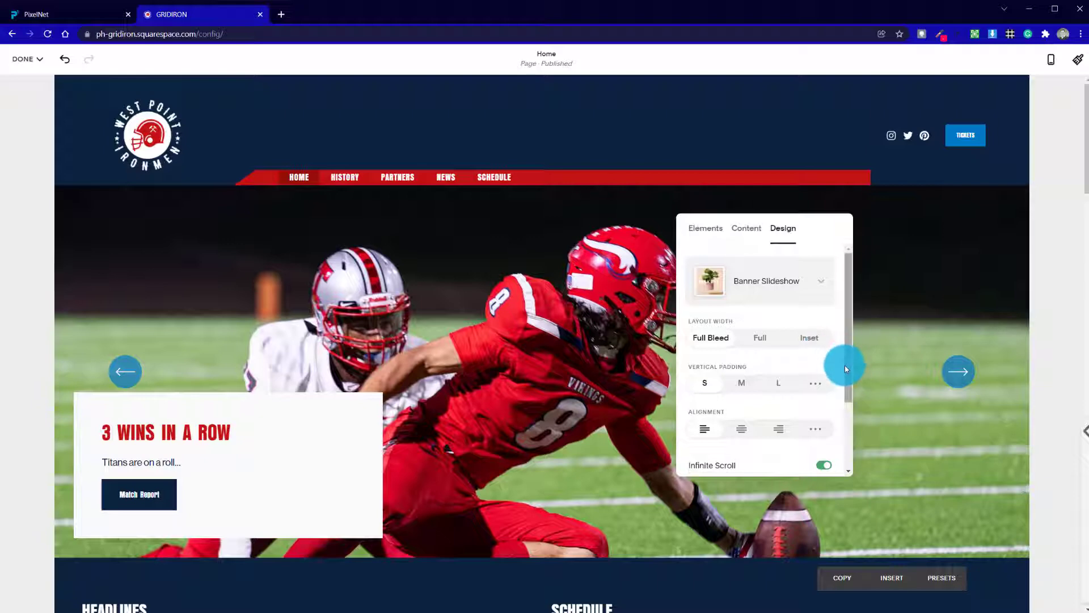
Try the Full and Inset layout widths on the banner slideshow and set it back to Full Bleed
{"action": "left_click", "coordinate": [762, 339]}
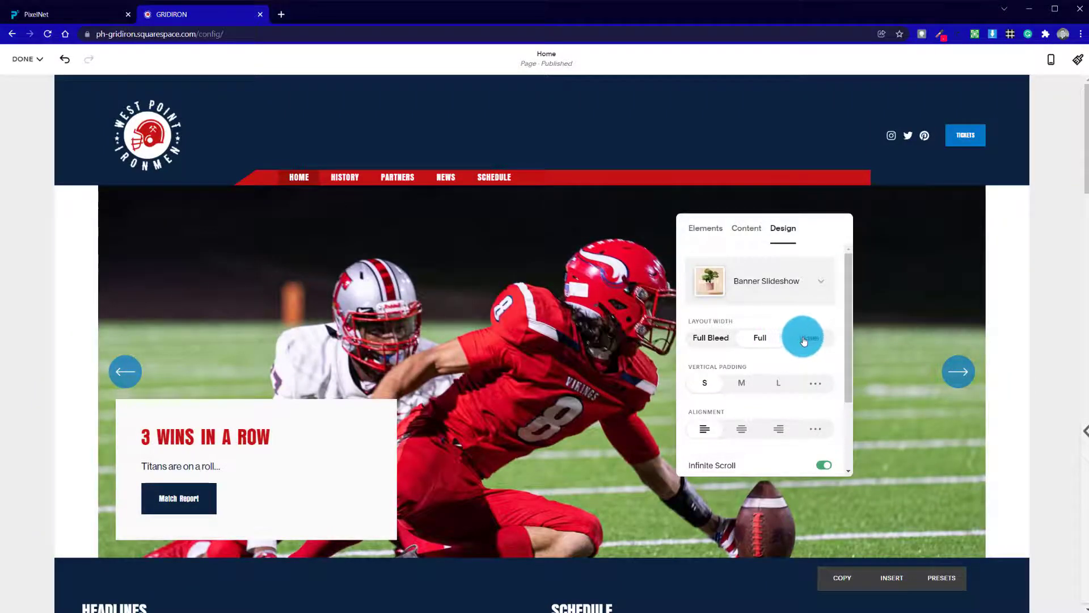
{"action": "left_click", "coordinate": [803, 340]}
{"action": "left_click", "coordinate": [768, 343]}
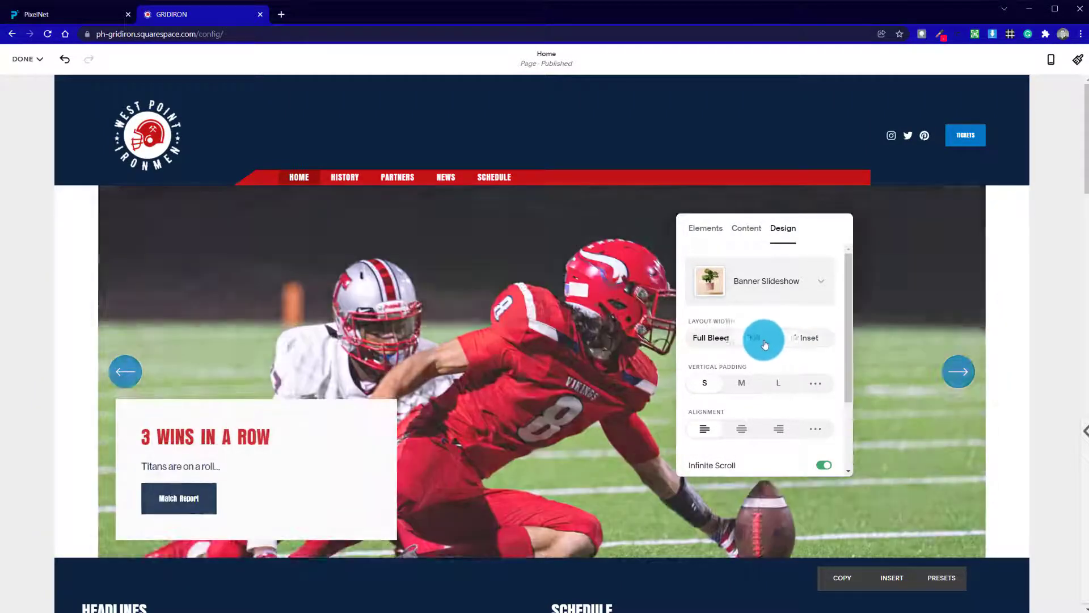
{"action": "left_click", "coordinate": [720, 335]}
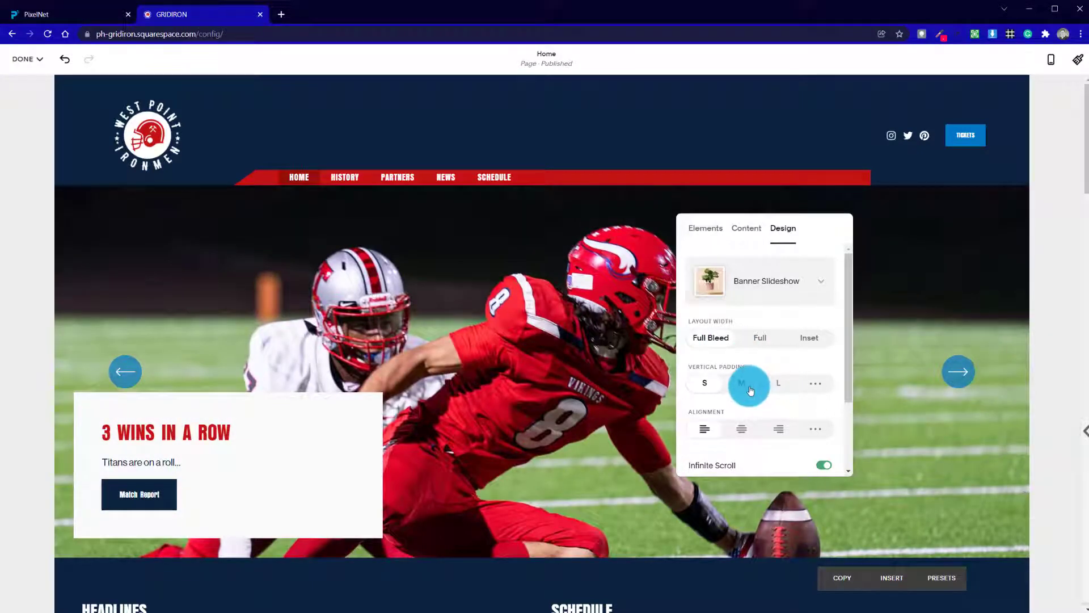
Try M vertical padding and centre alignment for the banner, returning to S padding and left alignment
{"action": "left_click", "coordinate": [749, 390]}
{"action": "left_click", "coordinate": [702, 383]}
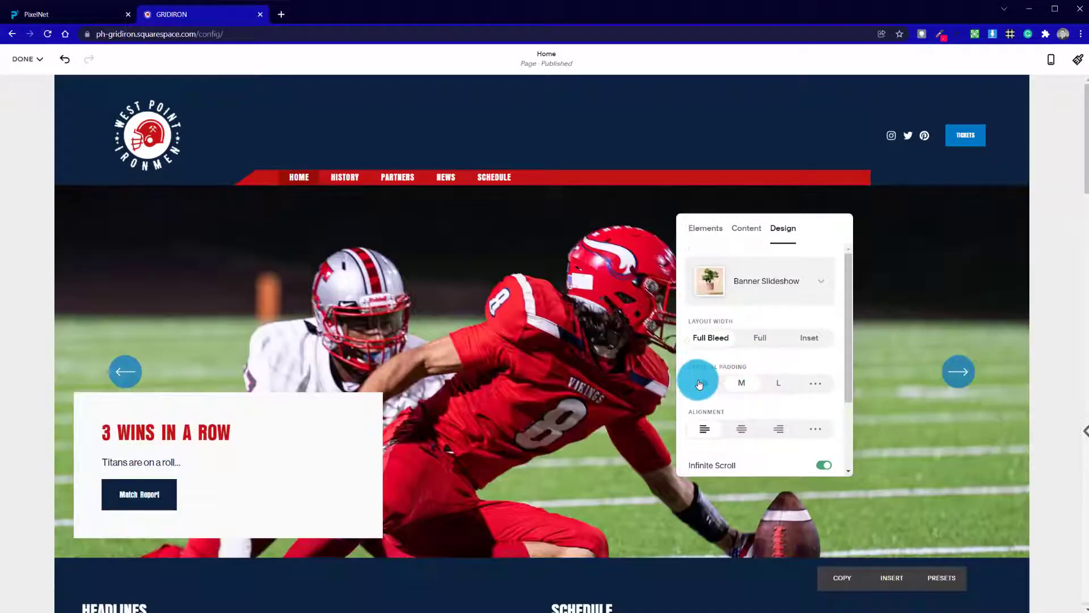
{"action": "left_click_drag", "start_coordinate": [848, 388], "coordinate": [761, 404]}
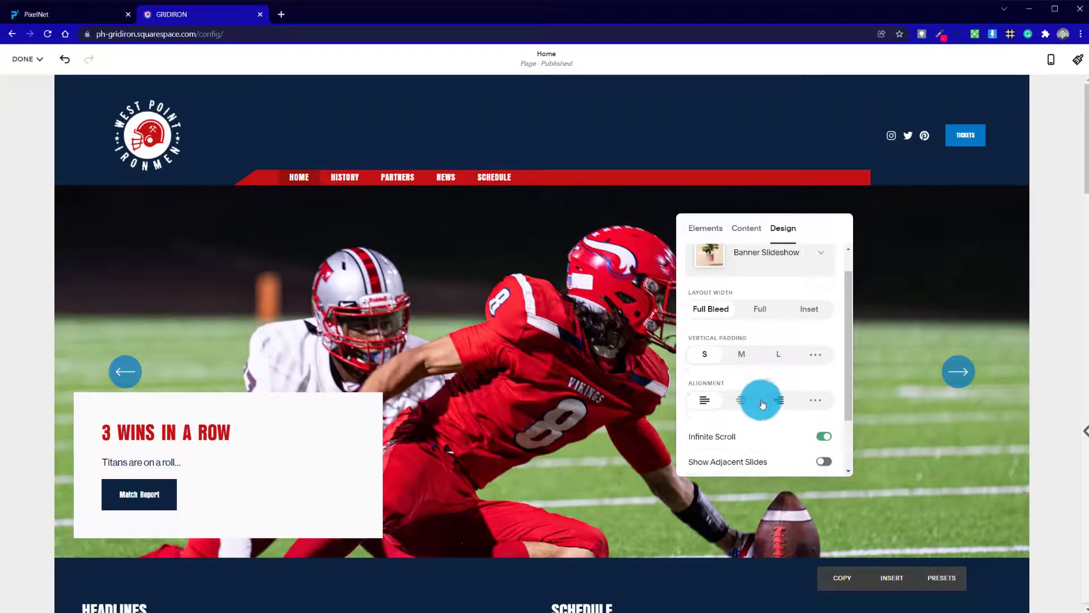
{"action": "left_click", "coordinate": [753, 401]}
{"action": "left_click", "coordinate": [705, 399]}
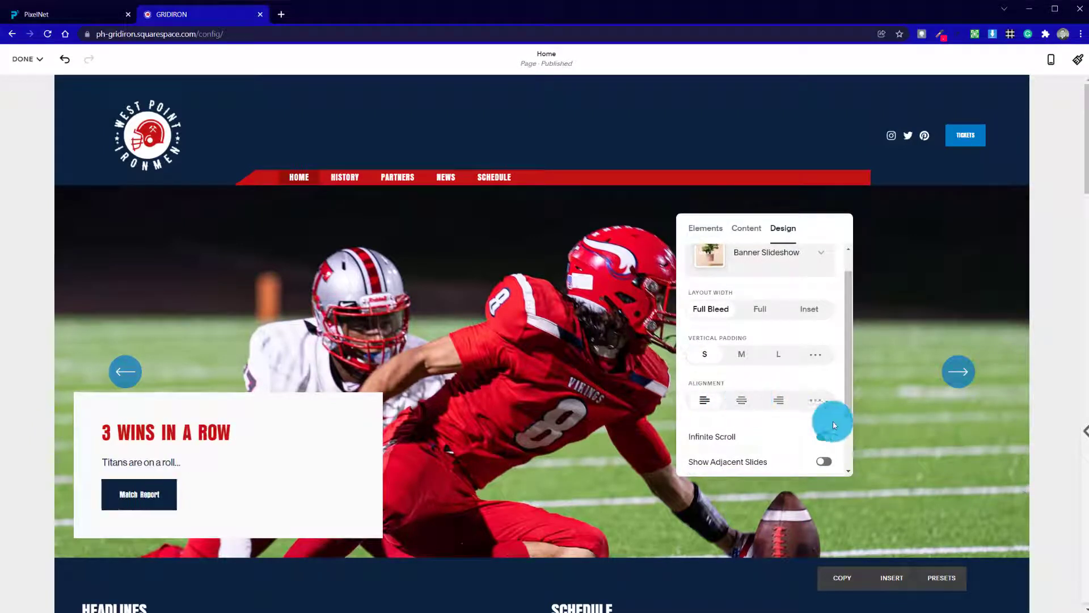
Try the Infinite Scroll and Show Adjacent Slides options, leaving infinite scrolling on and adjacent slides off
{"action": "left_click_drag", "start_coordinate": [845, 412], "coordinate": [846, 427]}
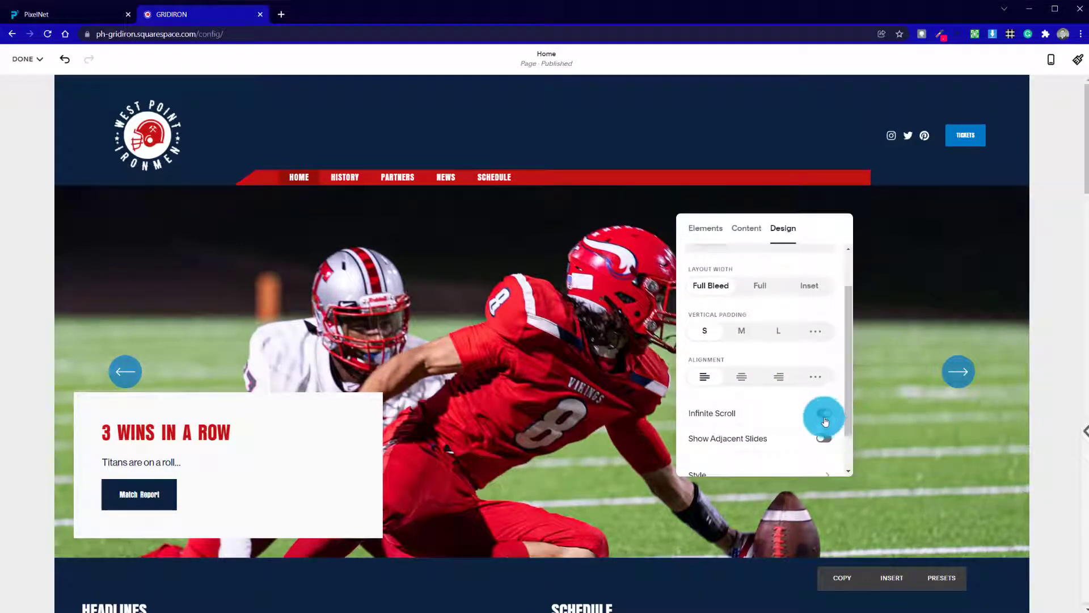
{"action": "left_click", "coordinate": [831, 410]}
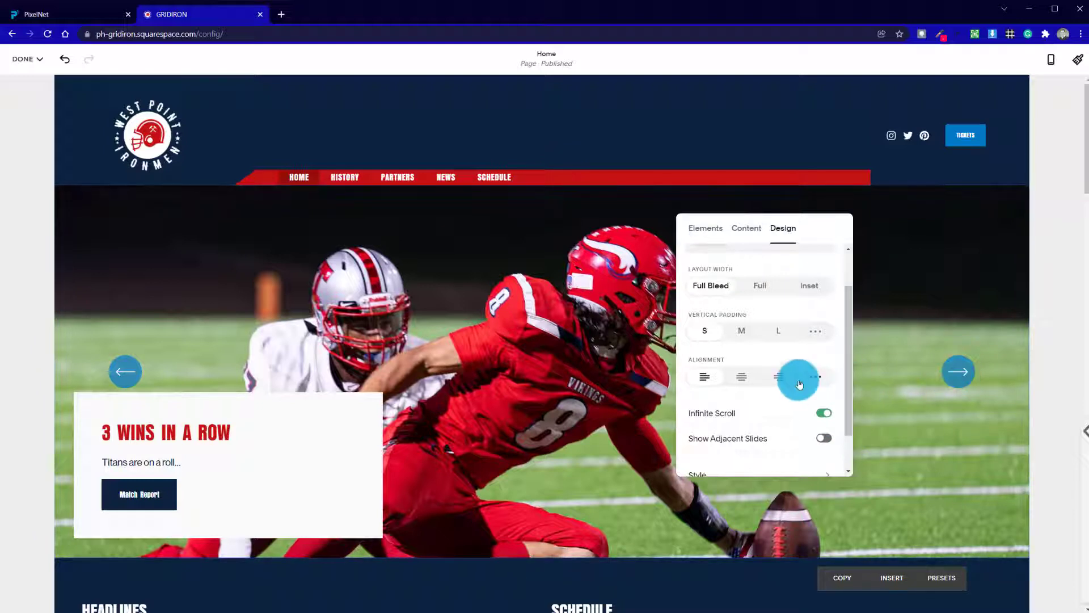
{"action": "scroll", "coordinate": [791, 379], "scroll_direction": "down", "scroll_amount": 1}
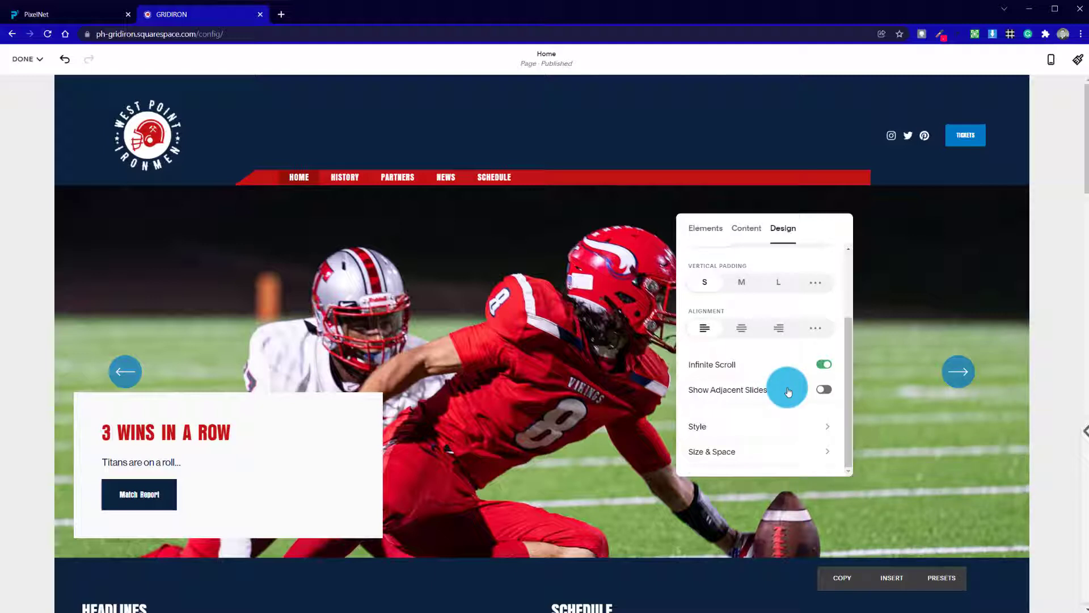
{"action": "left_click", "coordinate": [822, 391]}
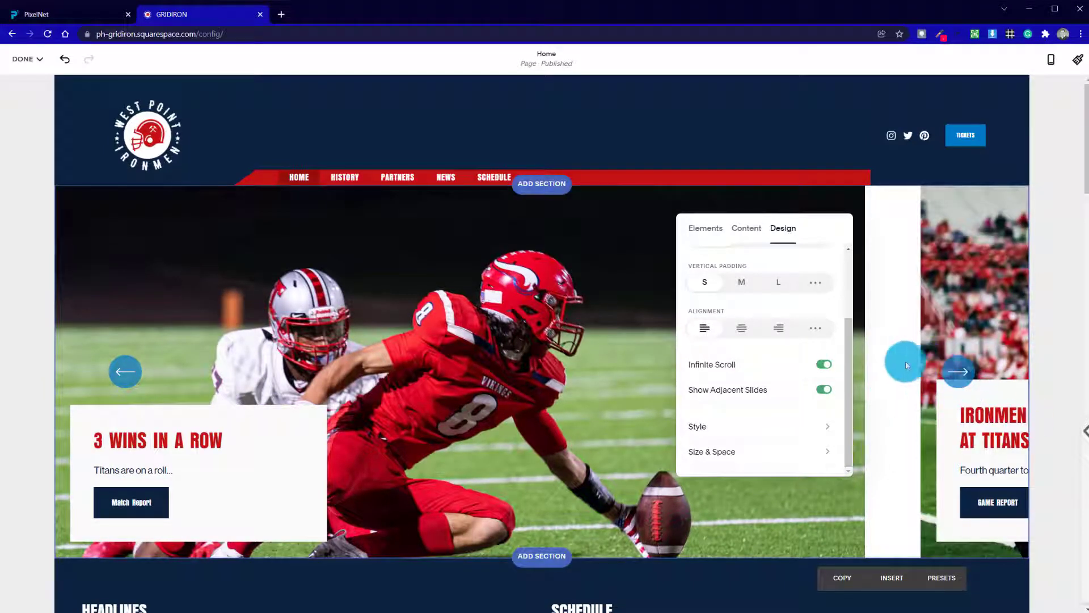
{"action": "left_click", "coordinate": [822, 391]}
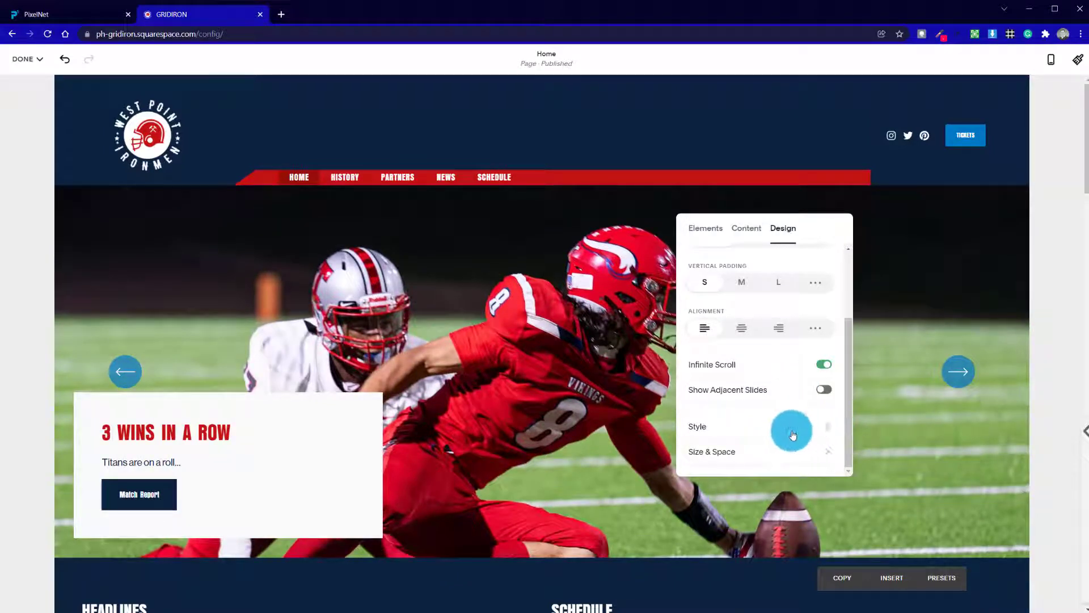
Review the banner's Style settings, trying the Bottom position for the navigation arrows and returning them to Center
{"action": "left_click", "coordinate": [765, 435]}
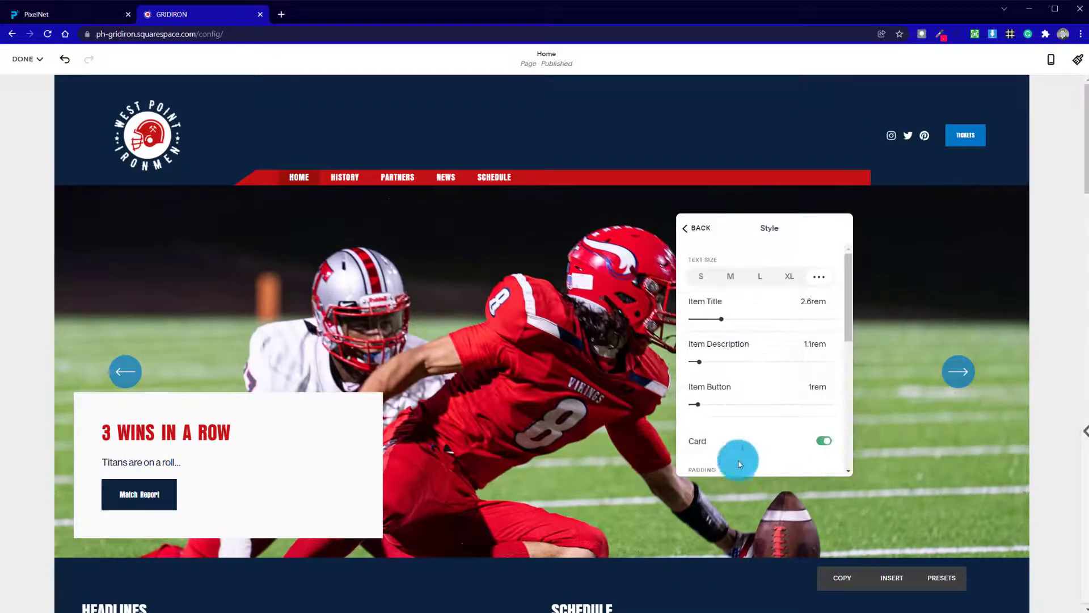
{"action": "scroll", "coordinate": [757, 318], "scroll_direction": "down", "scroll_amount": 6}
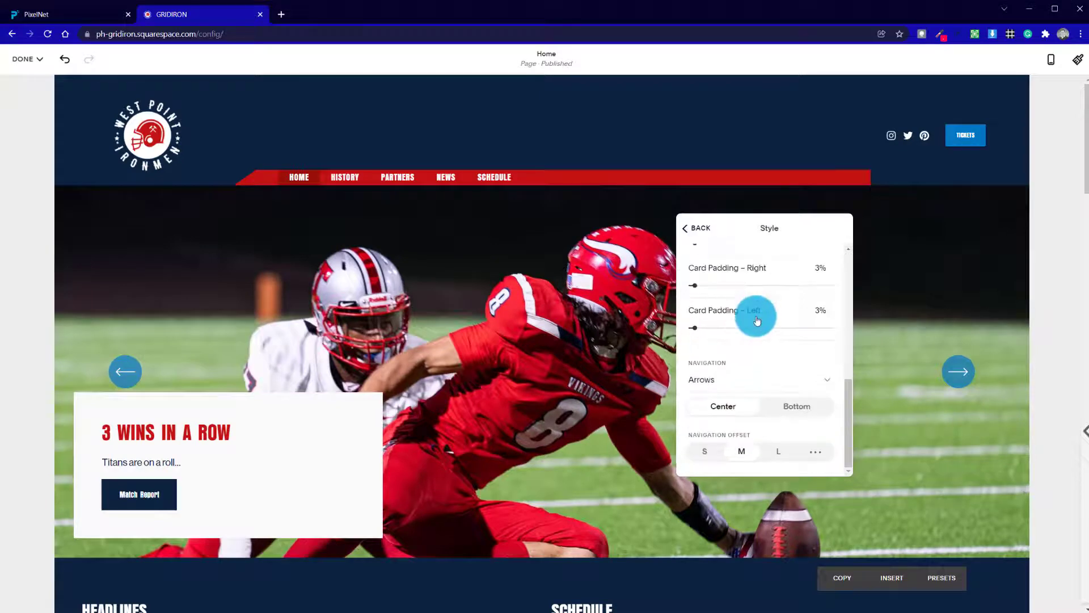
{"action": "left_click", "coordinate": [798, 414]}
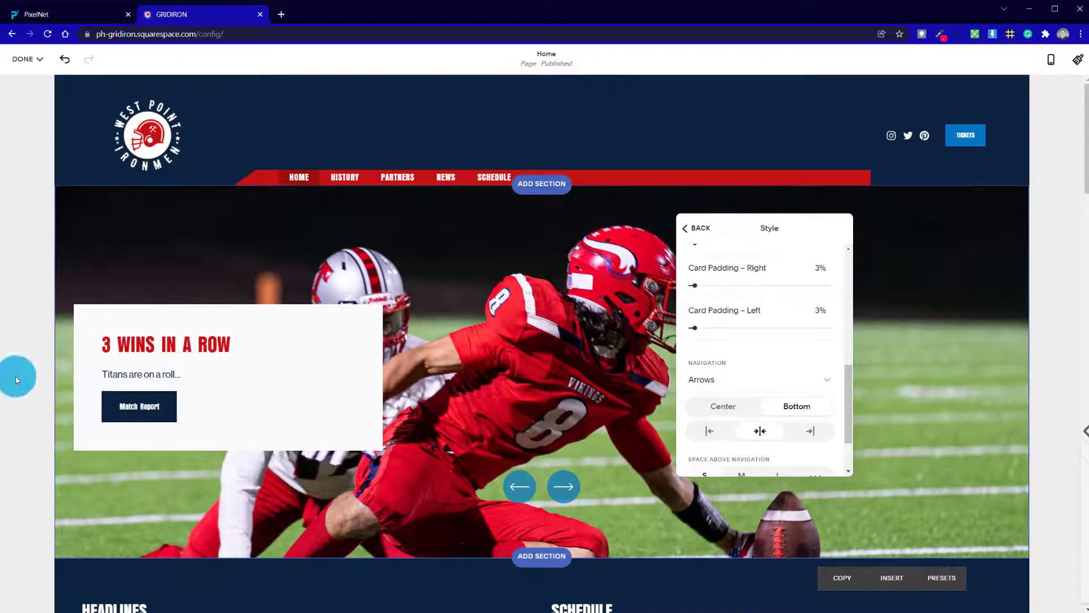
{"action": "left_click", "coordinate": [726, 408]}
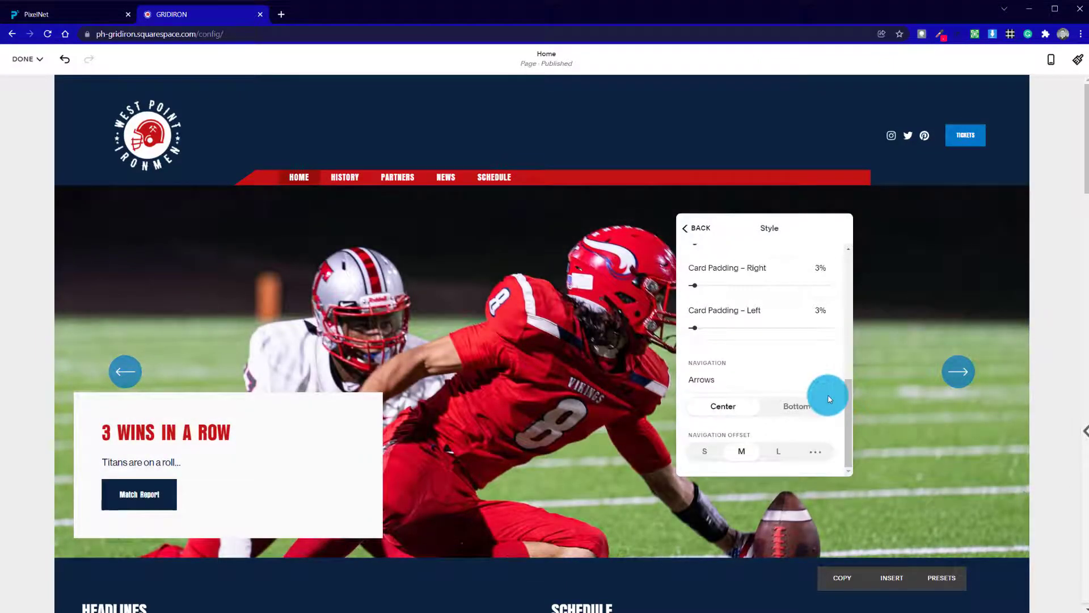
{"action": "scroll", "coordinate": [774, 377], "scroll_direction": "up", "scroll_amount": 5}
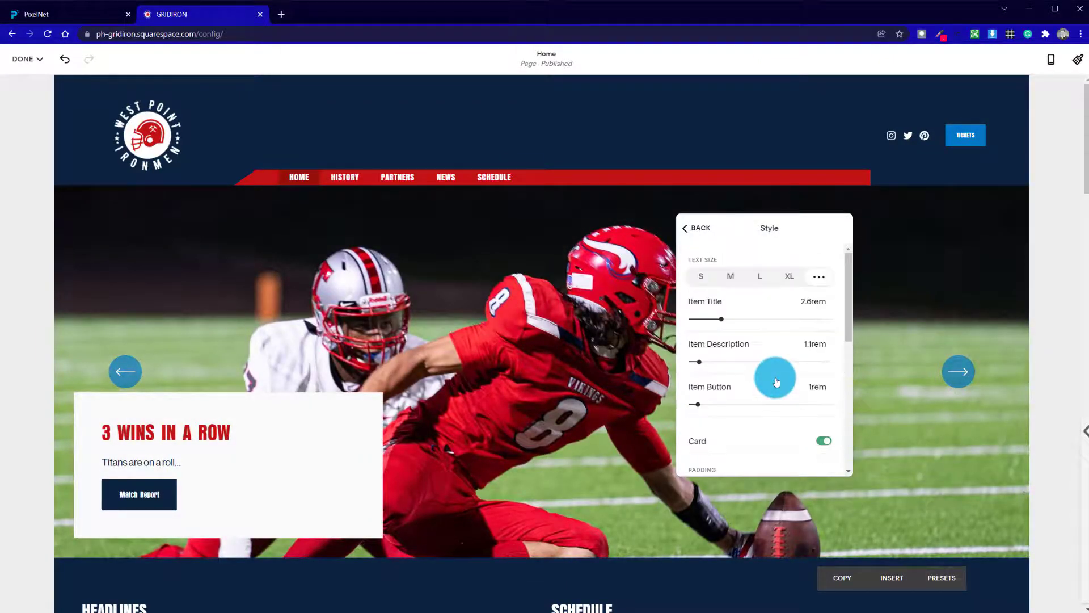
{"action": "scroll", "coordinate": [776, 381], "scroll_direction": "down", "scroll_amount": 5}
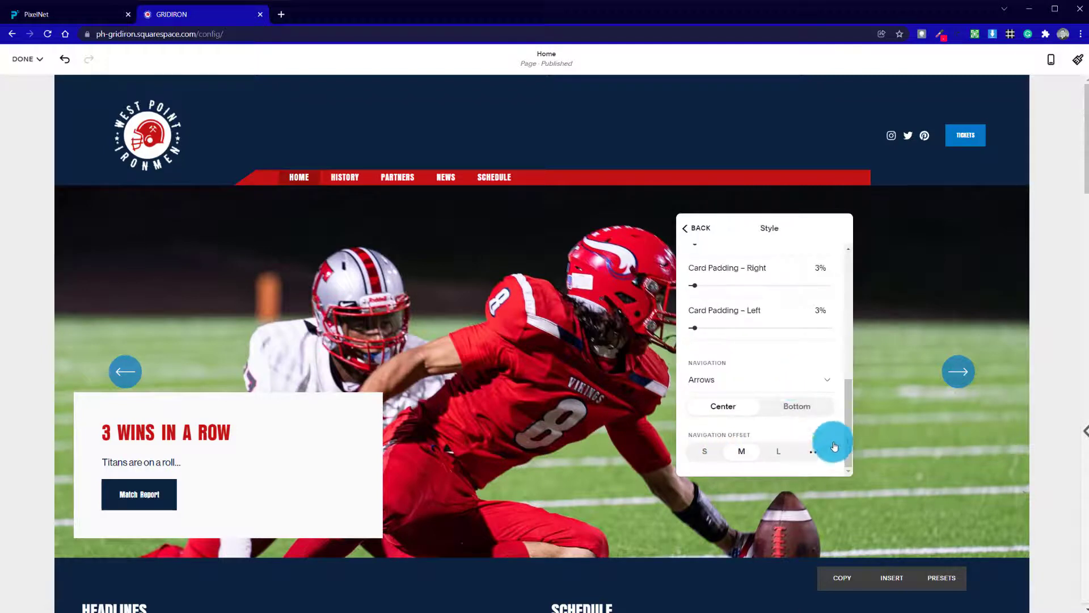
Close the banner's design settings and save the changes to the Home page
{"action": "left_click", "coordinate": [567, 300]}
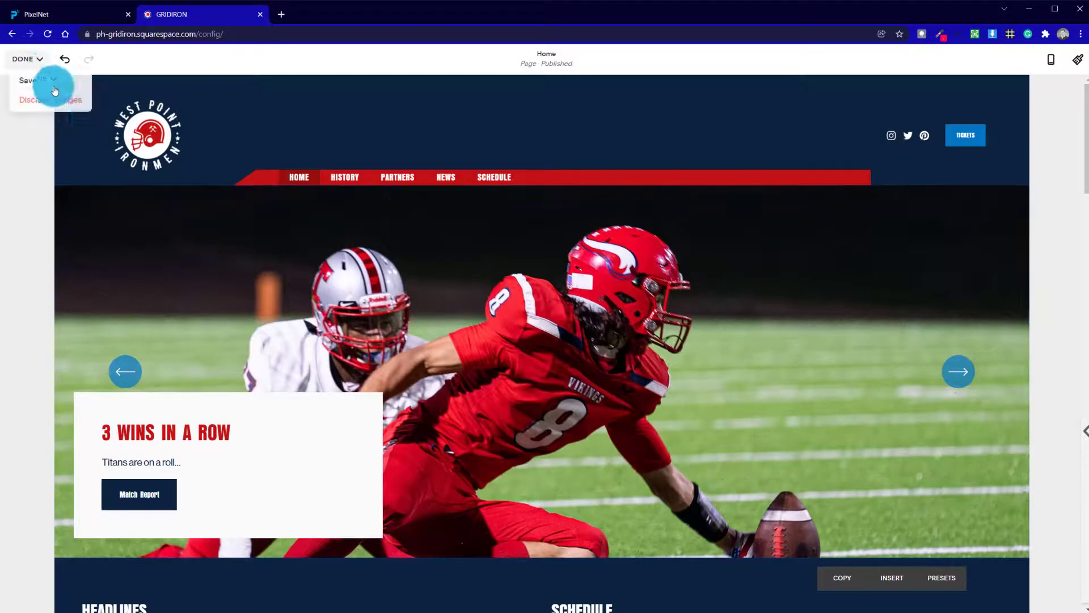
{"action": "mouse_move", "coordinate": [36, 61]}
{"action": "left_click", "coordinate": [35, 83]}
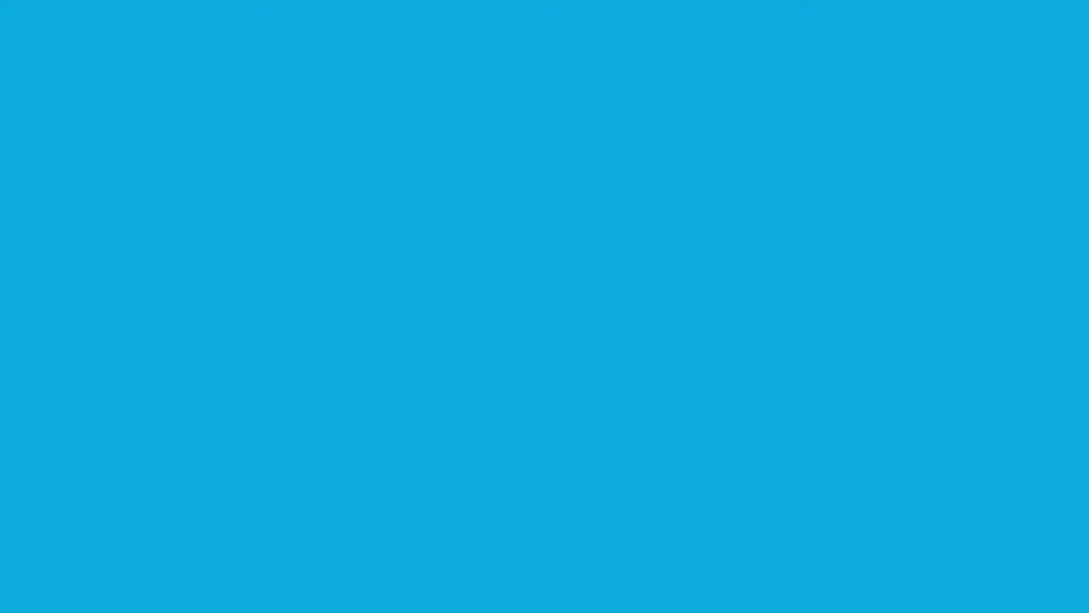